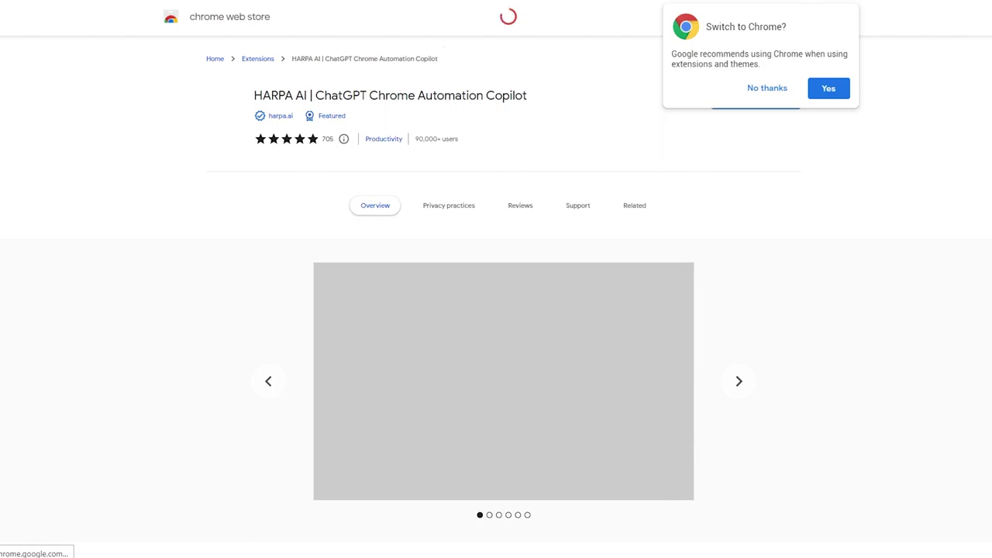
Decline the switch to Chrome, install the HARPA AI extension and briefly call up its assistant panel
click(768, 88)
click(768, 101)
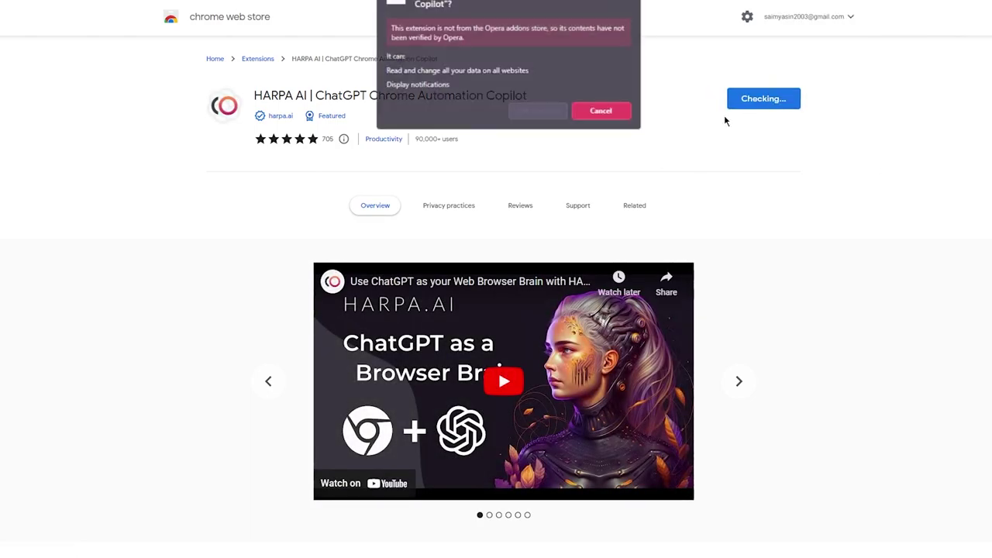
click(583, 117)
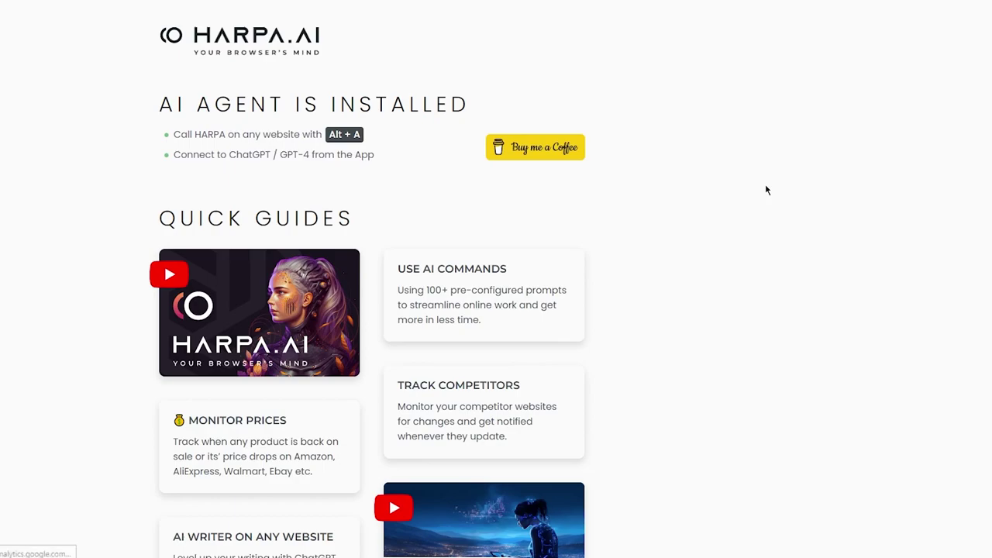
key(alt+a)
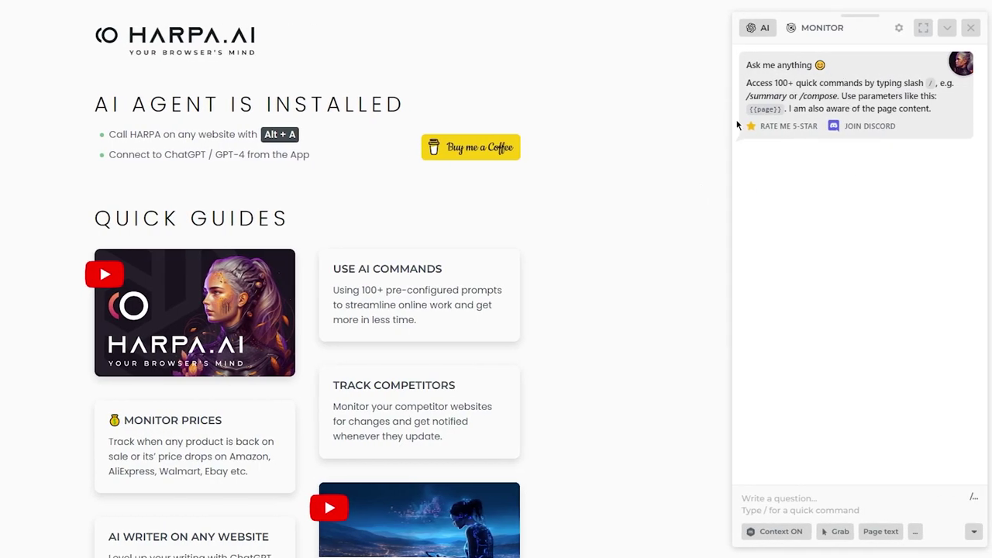
click(971, 27)
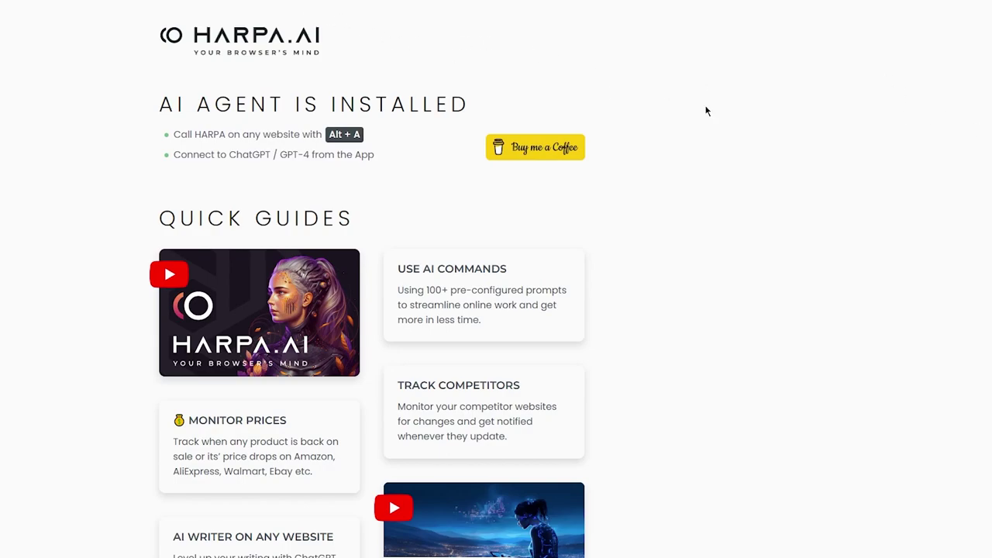
Search the web for "the best restaurants in LA" and open Time Out's article on the 35 best restaurants in Los Angeles
key(ctrl+l)
text(the best restaurants in LA)
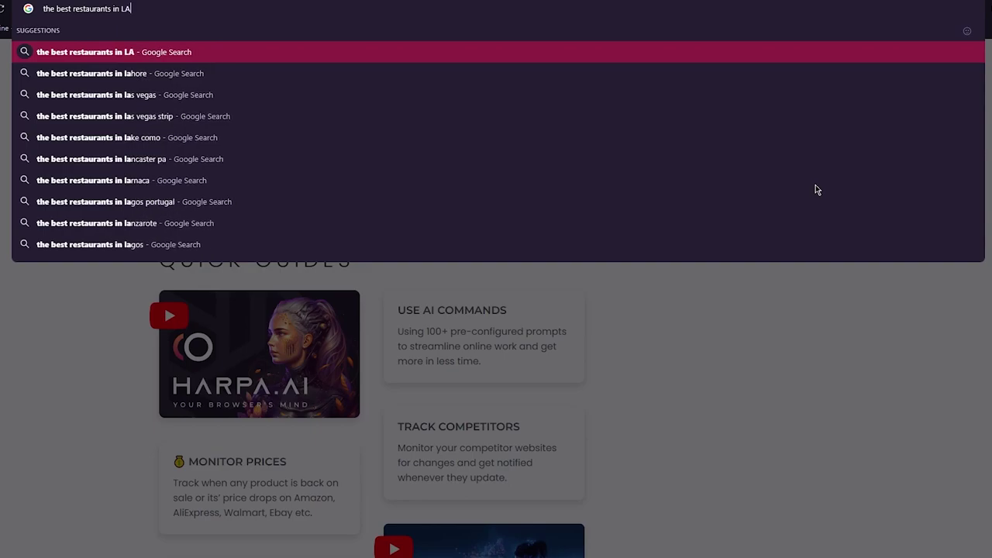
key(Return)
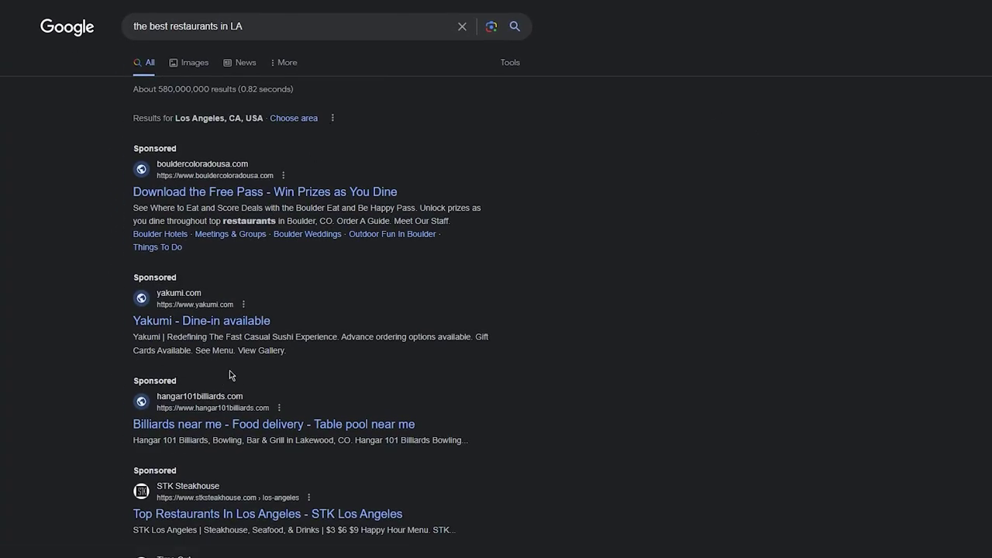
scroll(229, 375, down, 3)
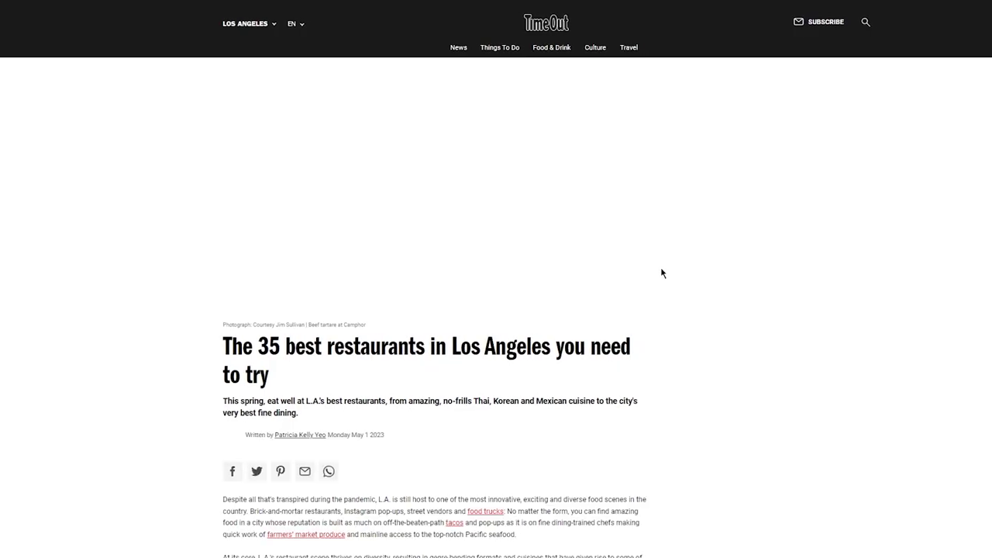
Skim the Time Out article's introduction and its ranked restaurant entries
scroll(638, 268, down, 10)
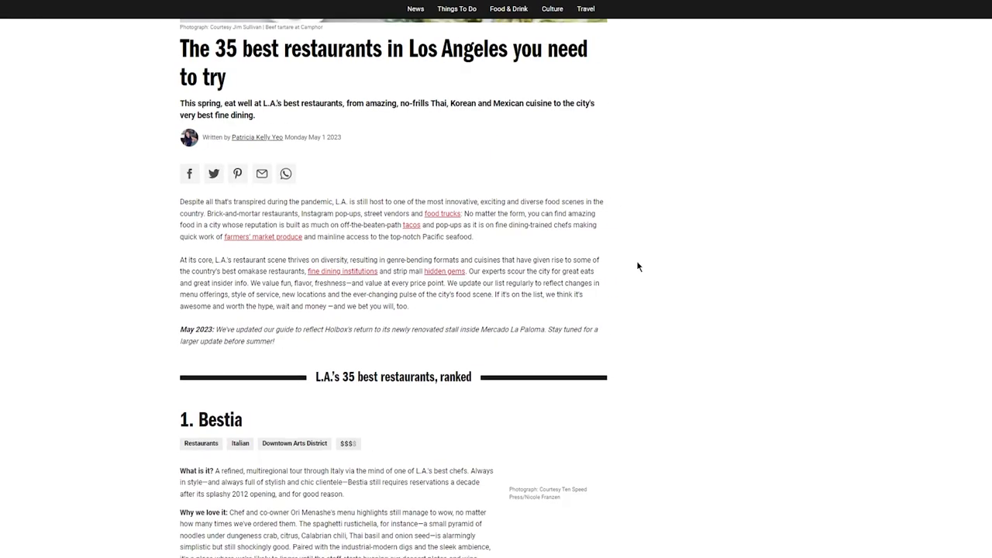
scroll(597, 276, up, 5)
scroll(674, 284, down, 15)
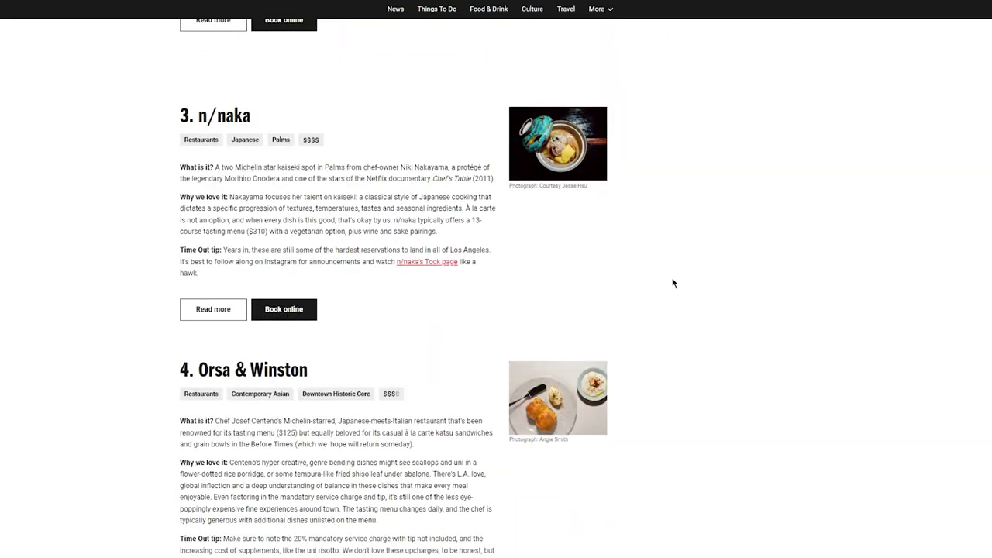
scroll(674, 284, up, 20)
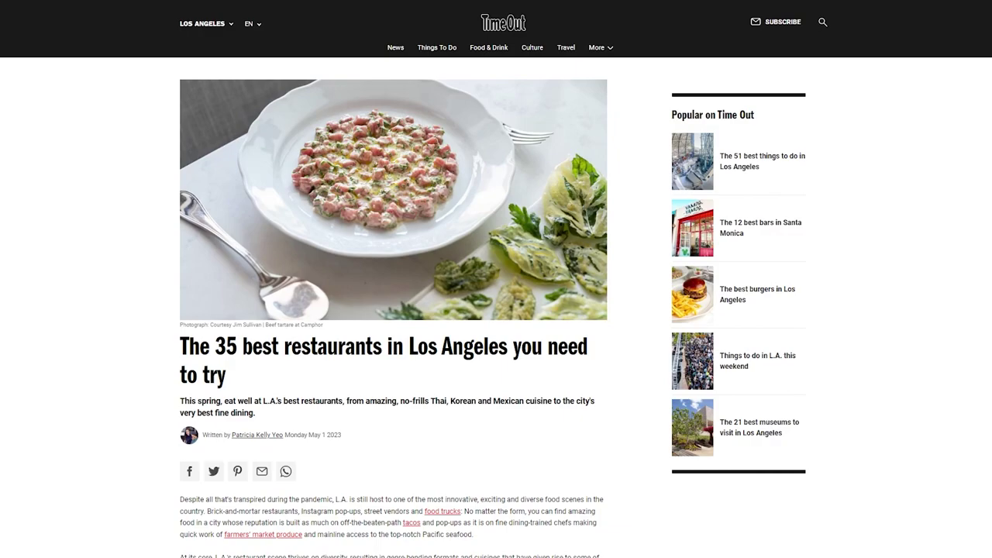
double_click(793, 222)
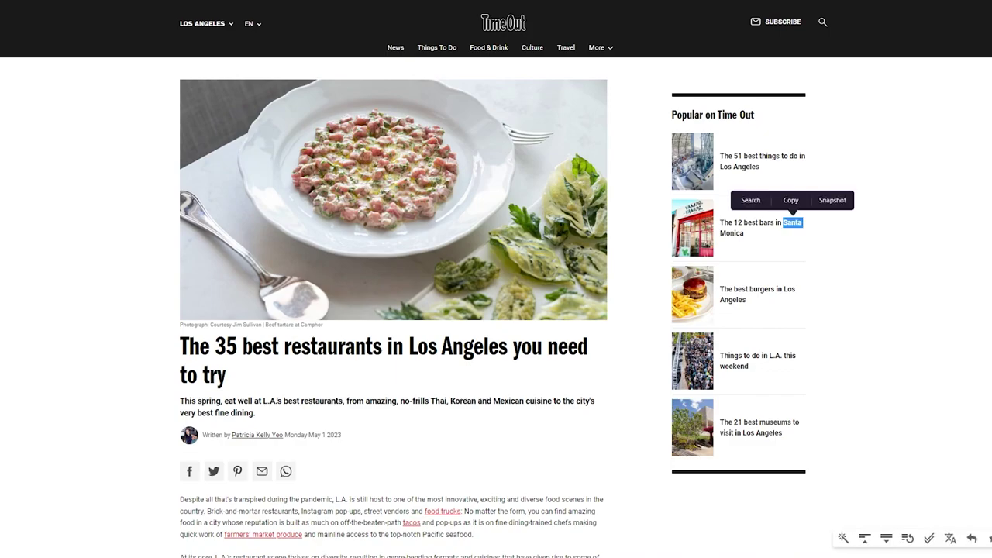
double_click(789, 289)
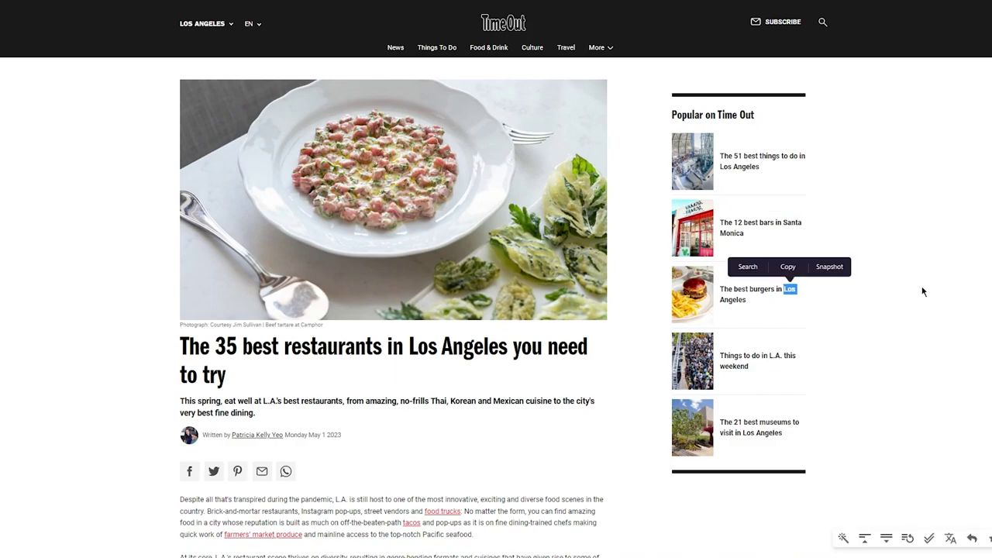
Call up the HARPA assistant beside the article and check its monitoring view before returning to the AI chat
key(alt+a)
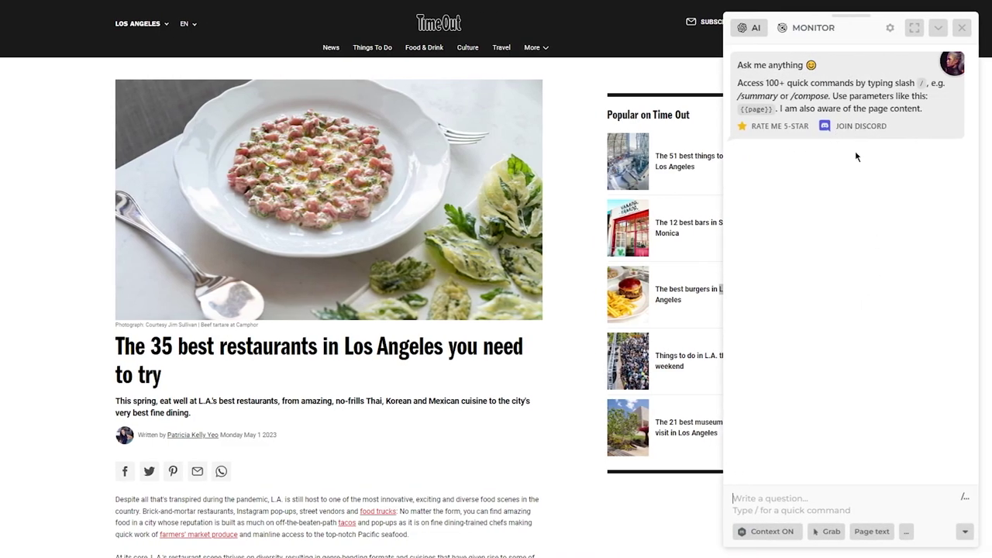
click(805, 31)
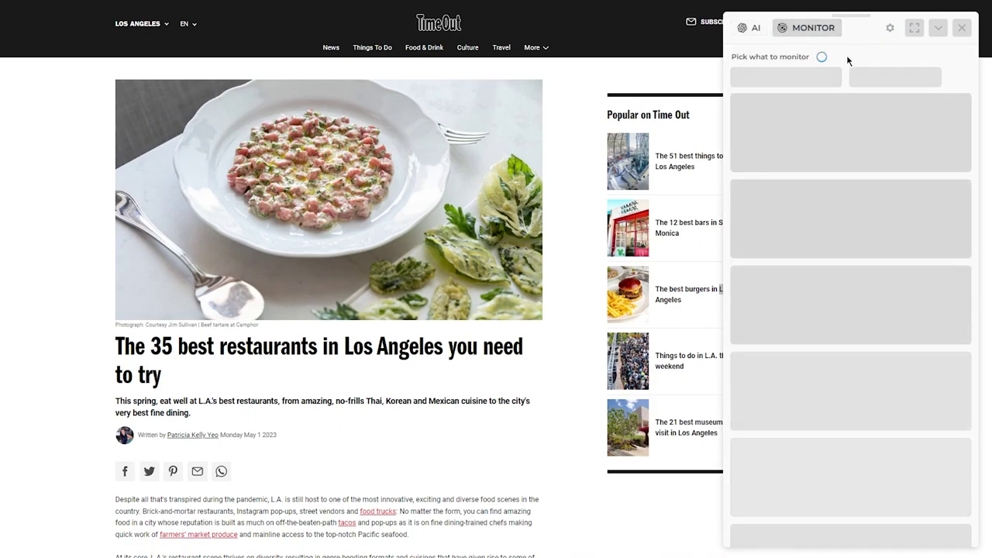
click(789, 37)
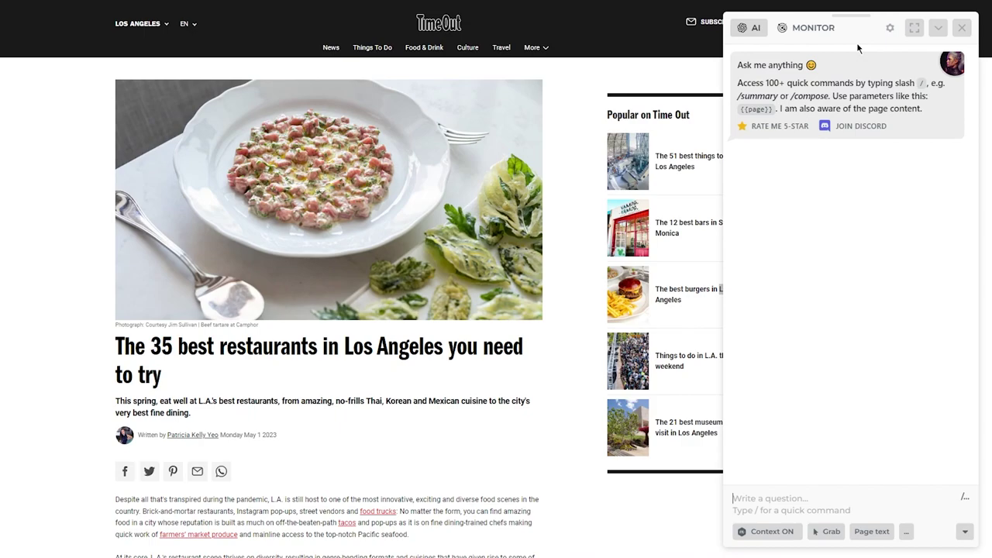
Run HARPA's Summary command on the restaurant article and dismiss the site's newsletter pop-up
text(/)
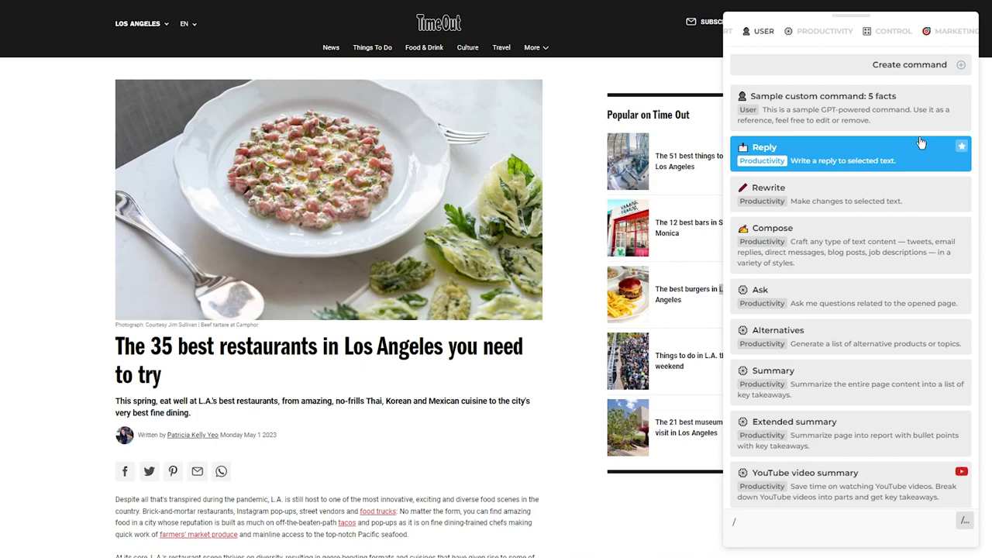
scroll(863, 259, down, 3)
scroll(863, 259, down, 1)
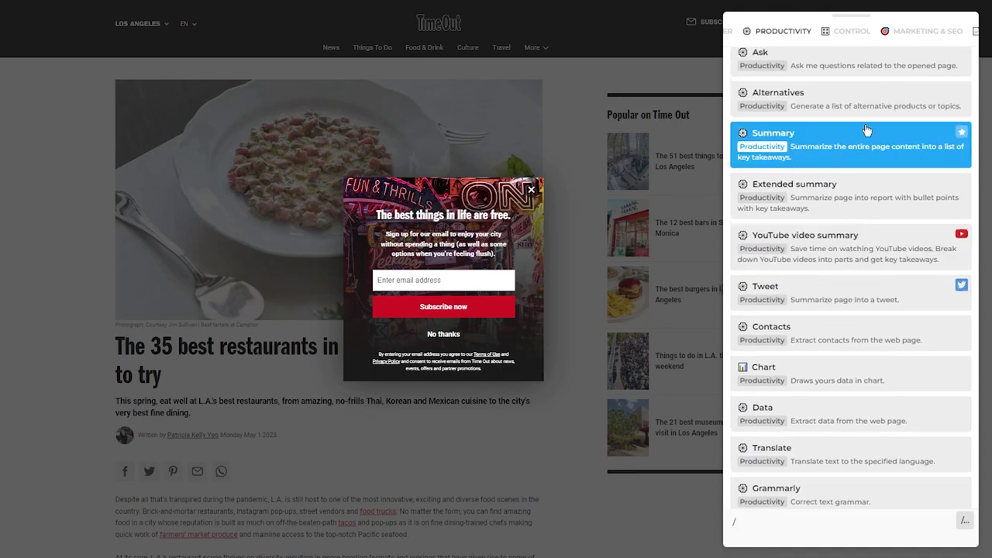
click(867, 152)
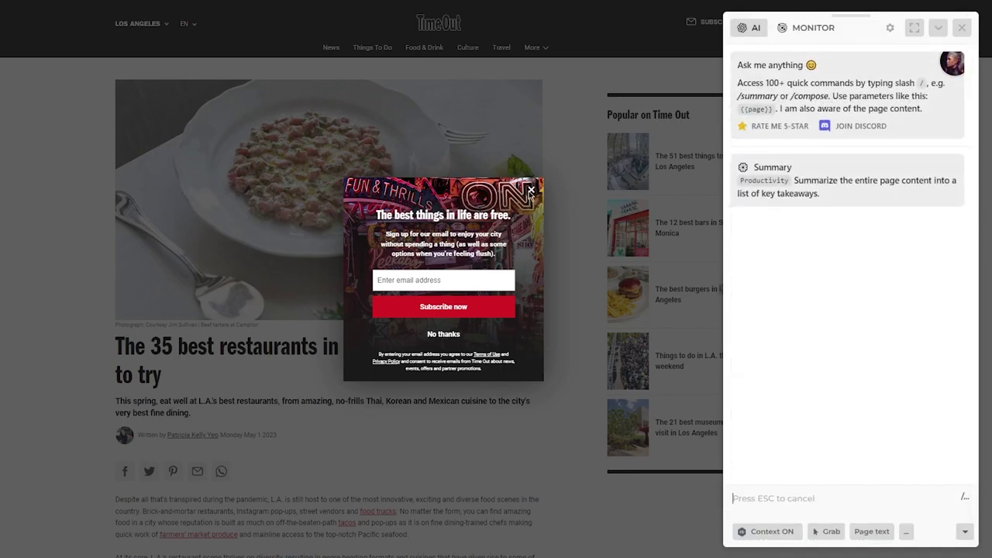
click(531, 189)
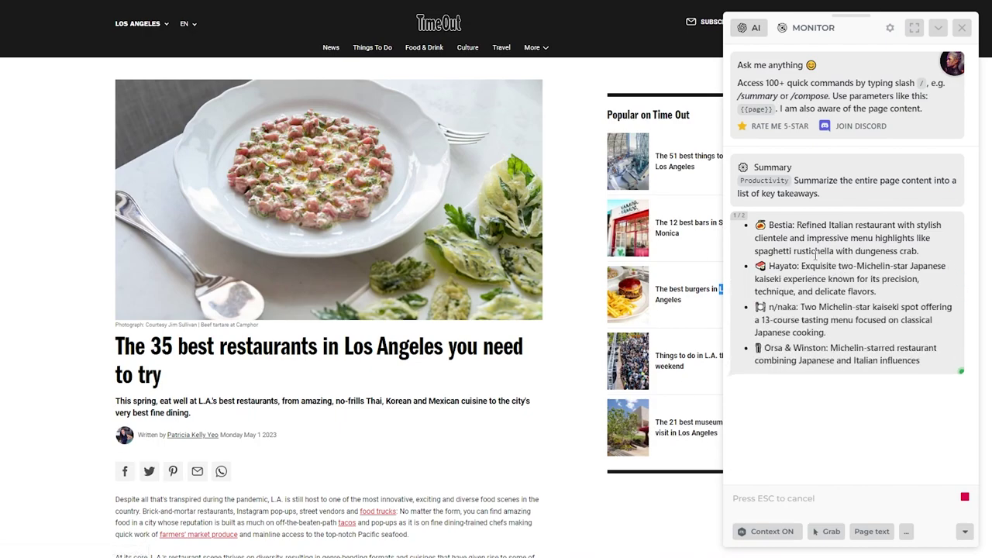
Read through the generated key takeaways and compare them with the restaurant entries in the article
scroll(381, 250, down, 10)
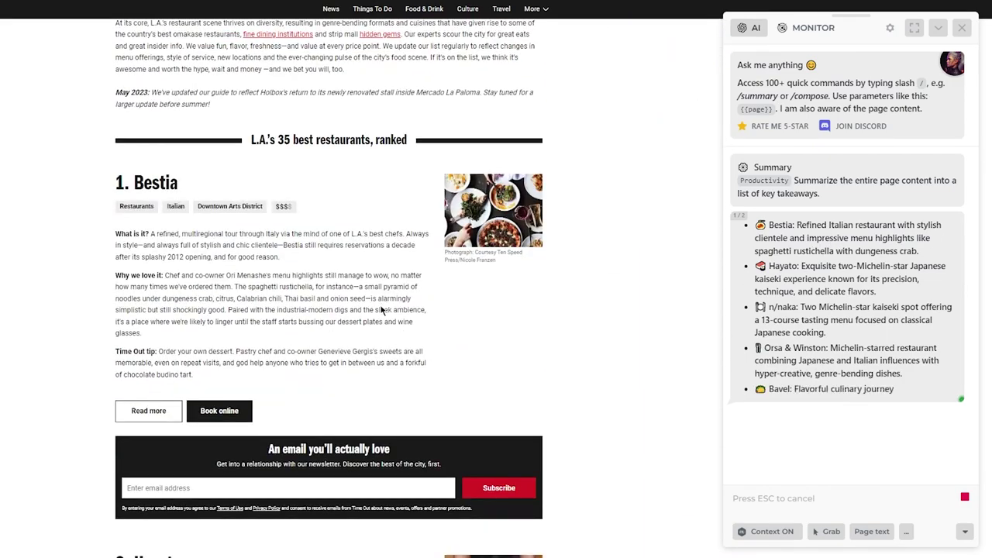
scroll(667, 179, up, 4)
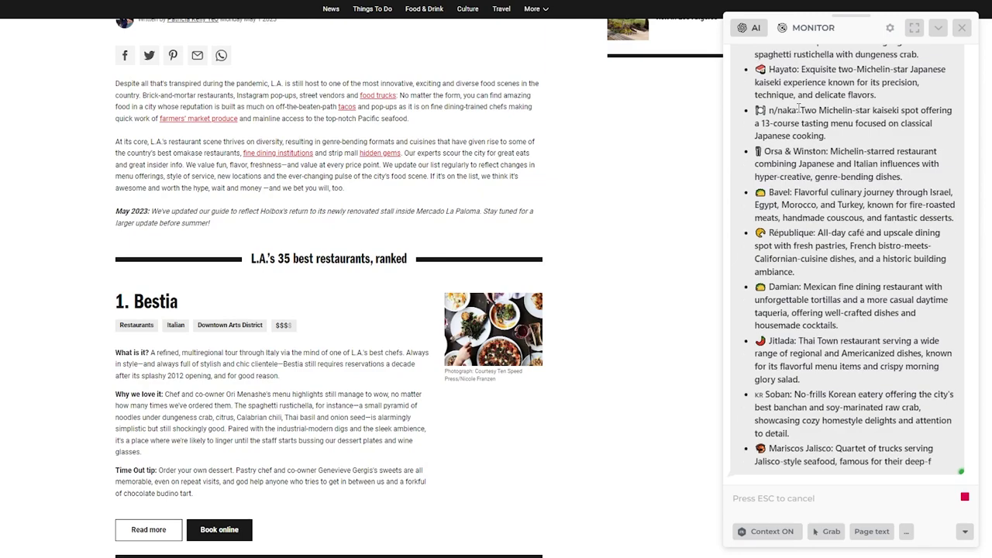
scroll(811, 189, up, 3)
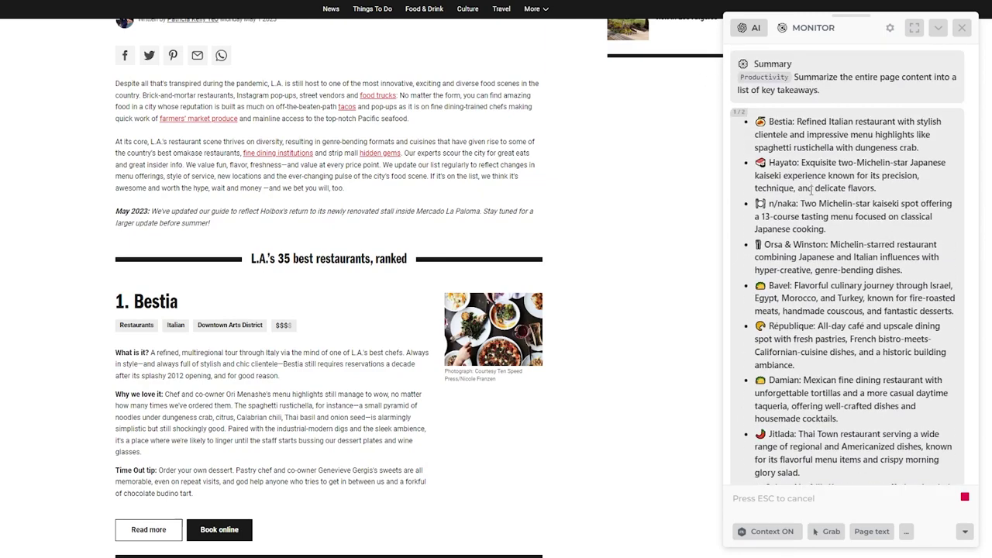
scroll(767, 147, up, 5)
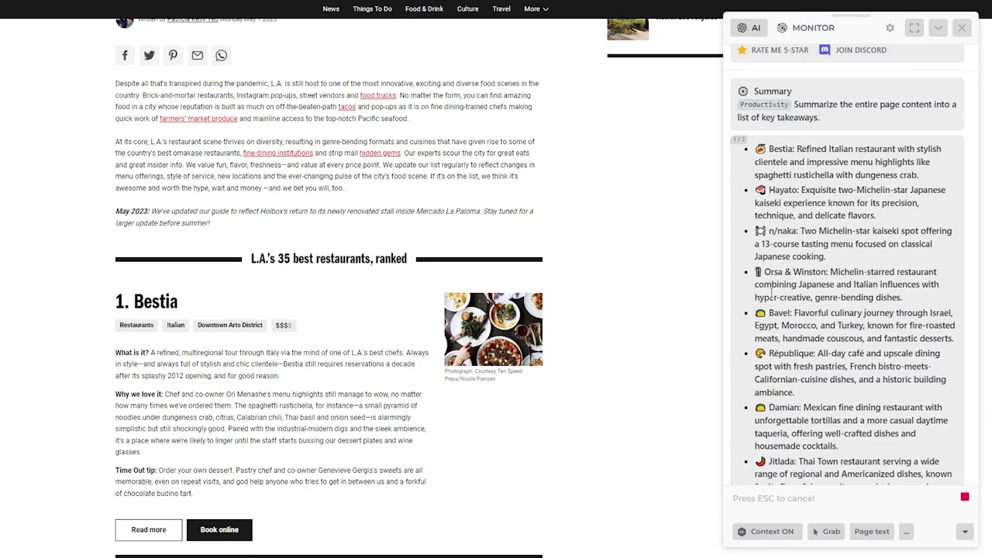
scroll(594, 339, down, 3)
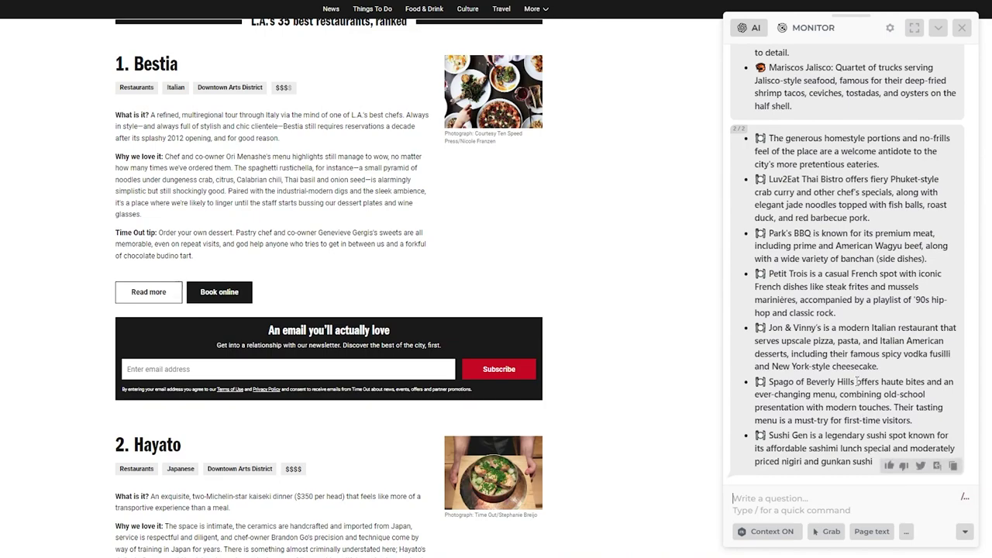
text(/)
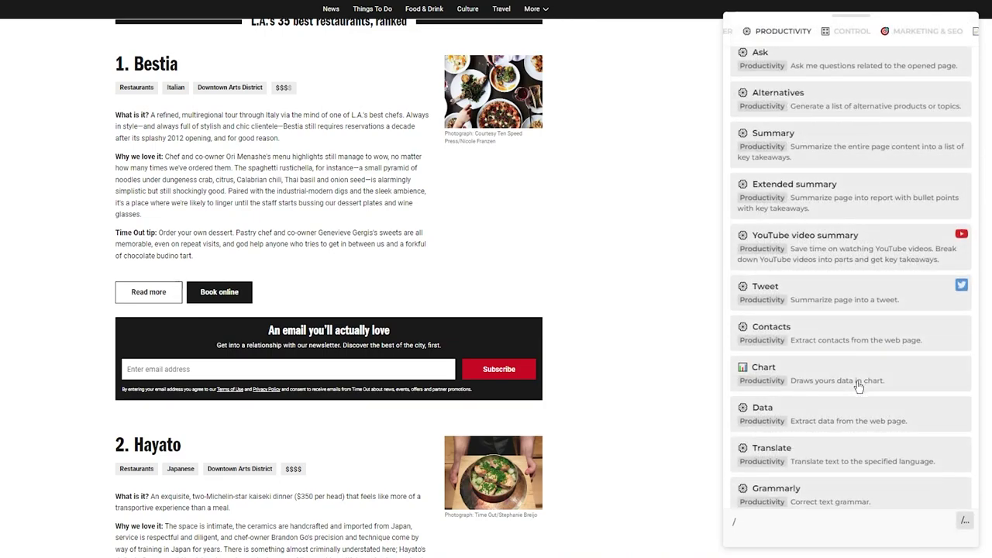
scroll(805, 223, up, 3)
scroll(804, 223, up, 1)
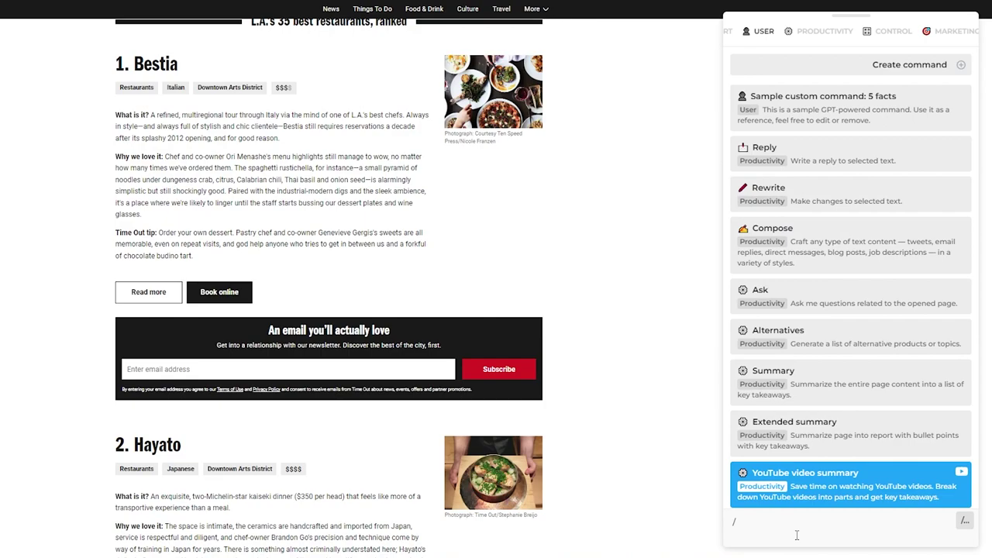
key(BackSpace)
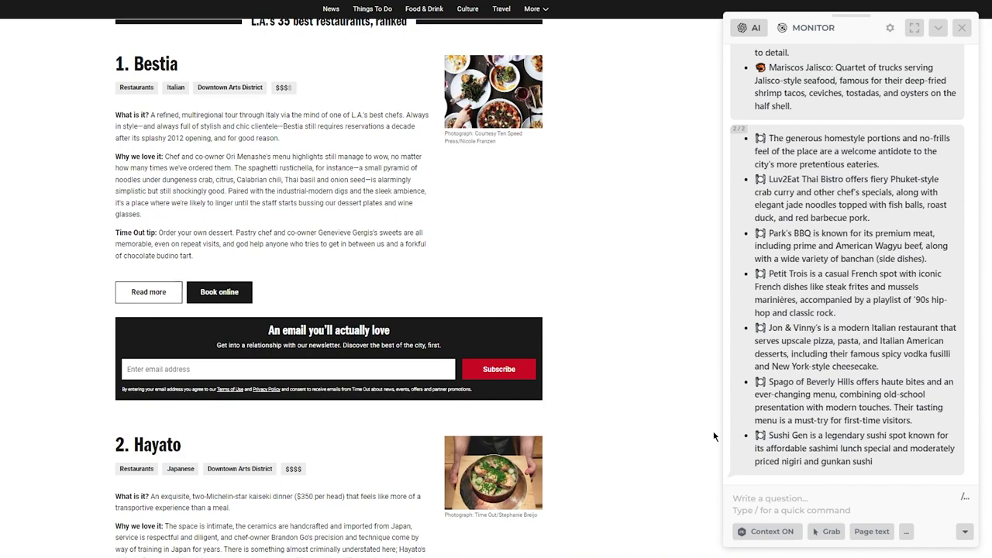
Ask the assistant "on this page, what place is the cheapest"
text(on)
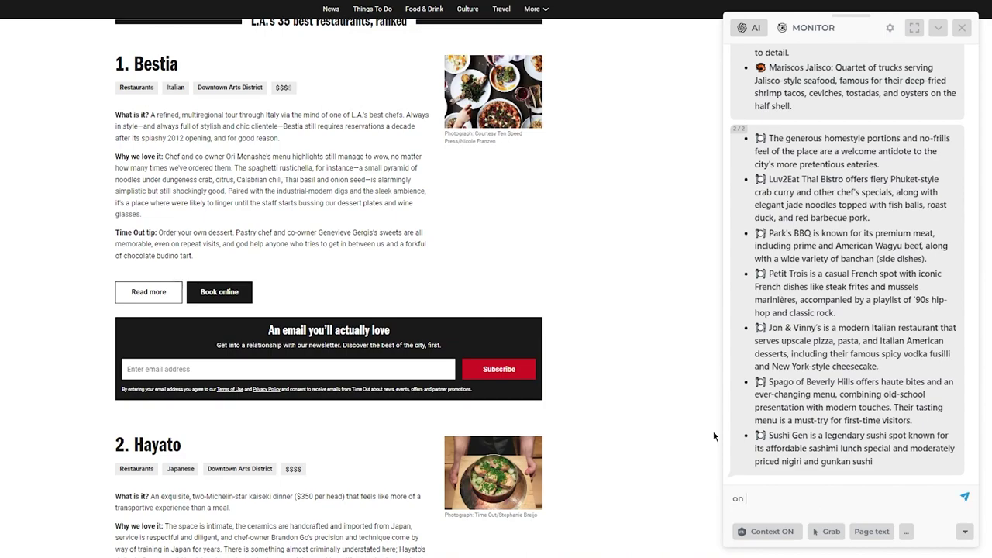
text( this page, what place is the cheapest)
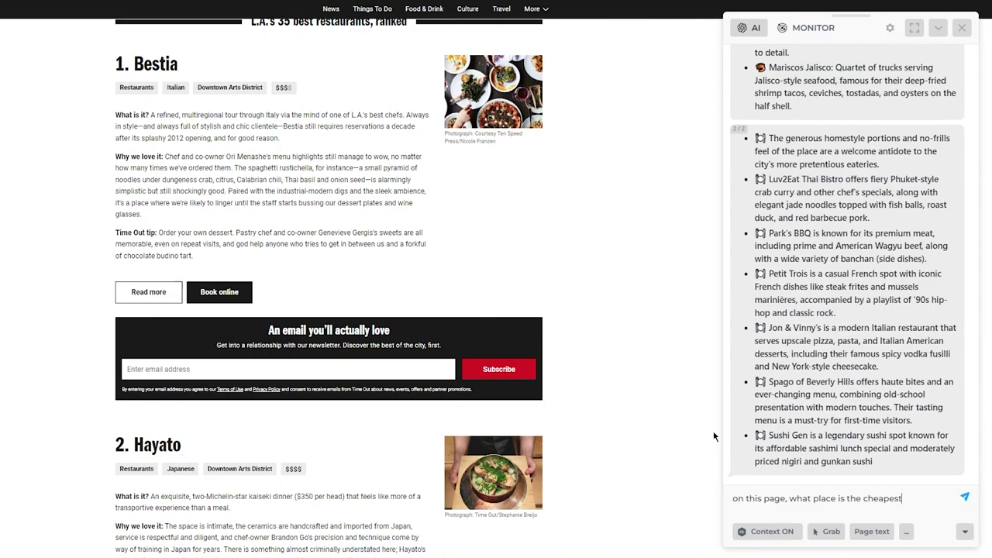
key(Return)
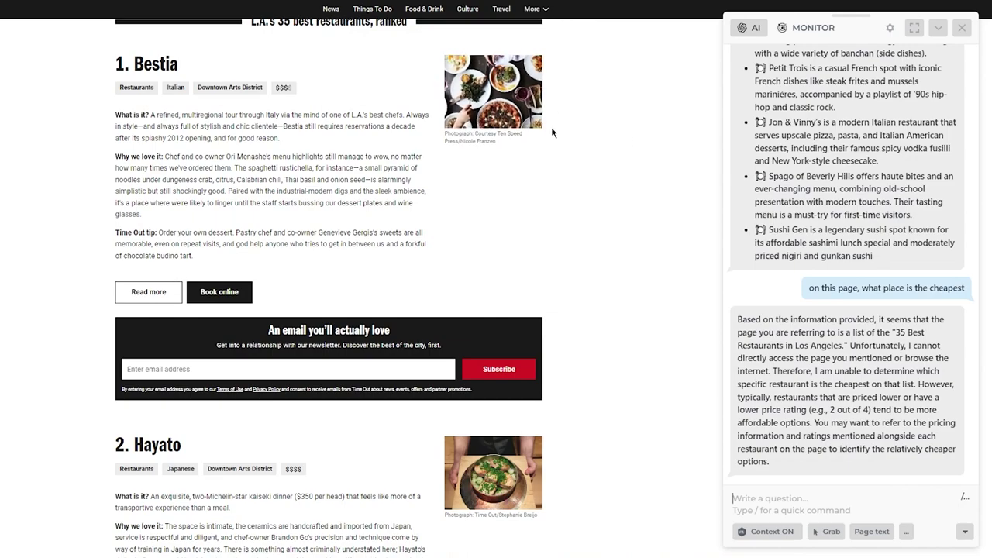
Browse HARPA's quick commands across the productivity, marketing and SEO, copywriting and recruiting categories
click(803, 497)
text(/)
scroll(847, 260, down, 10)
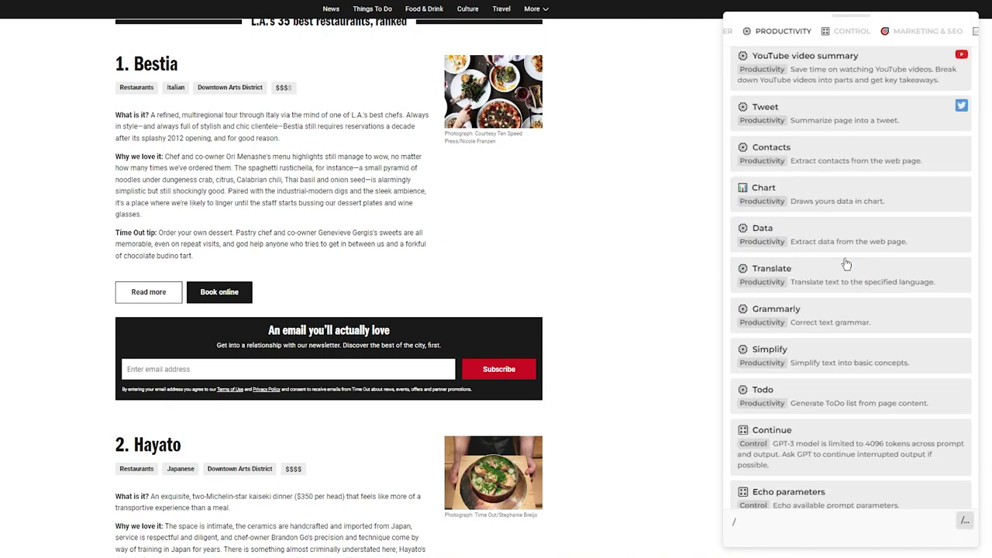
scroll(846, 264, down, 15)
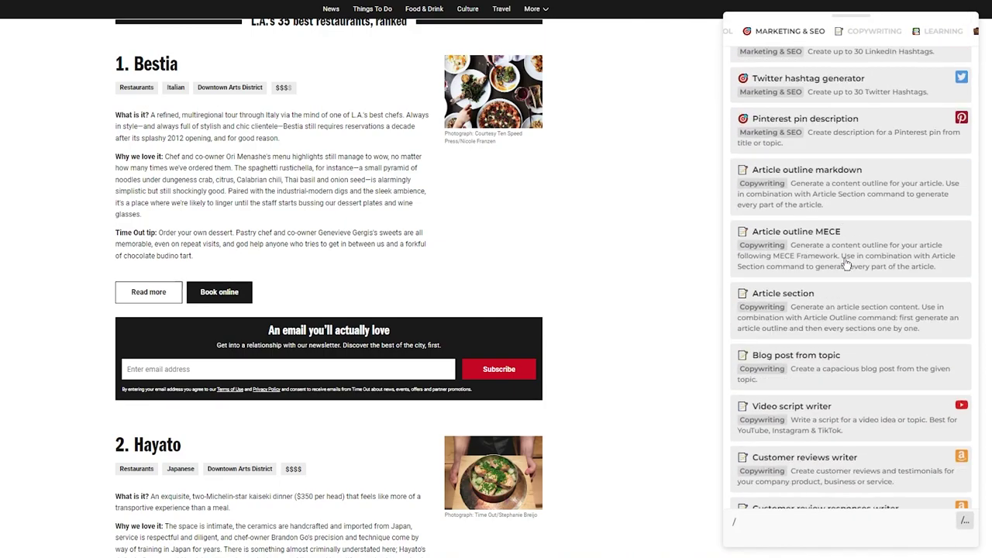
scroll(846, 265, down, 5)
scroll(847, 264, down, 15)
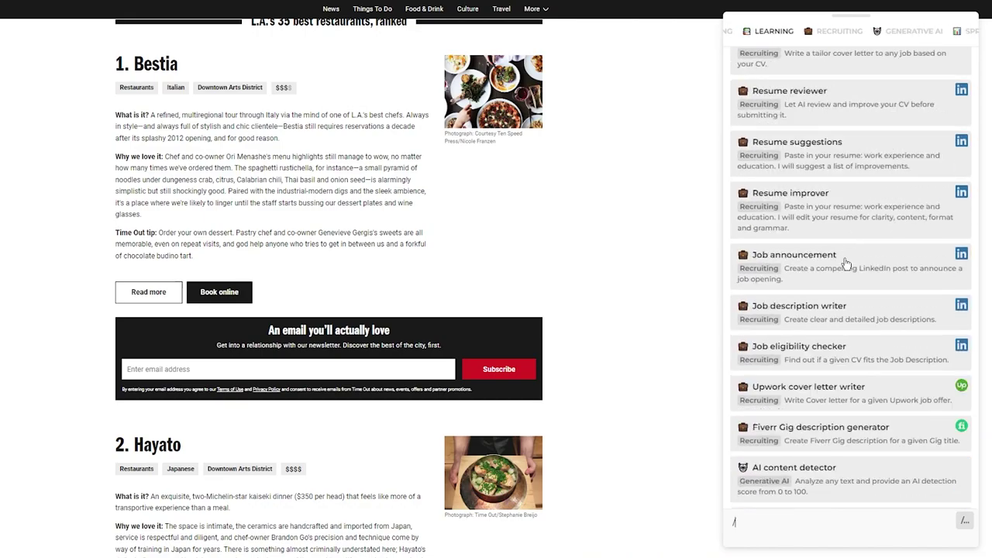
scroll(846, 264, up, 20)
scroll(847, 264, up, 15)
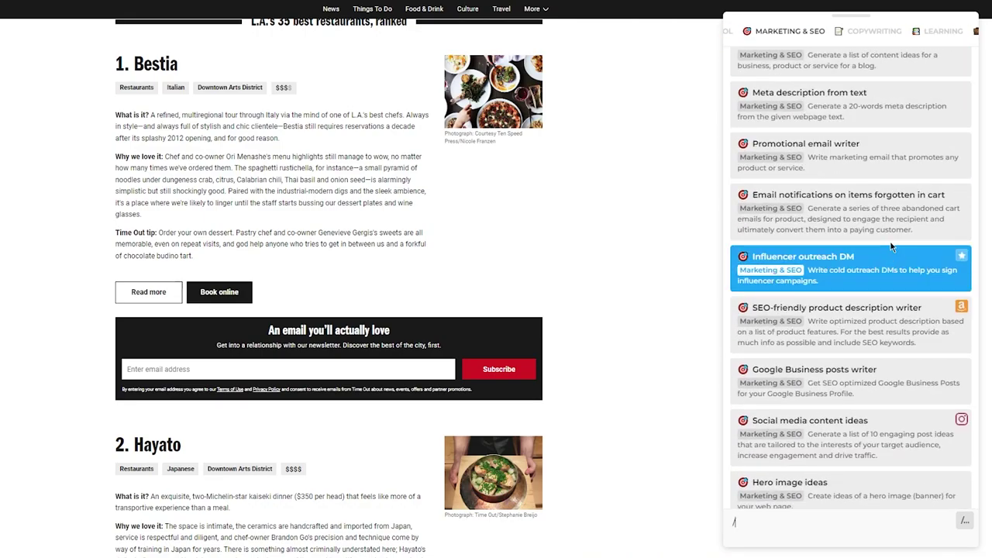
scroll(890, 252, up, 10)
scroll(891, 246, up, 5)
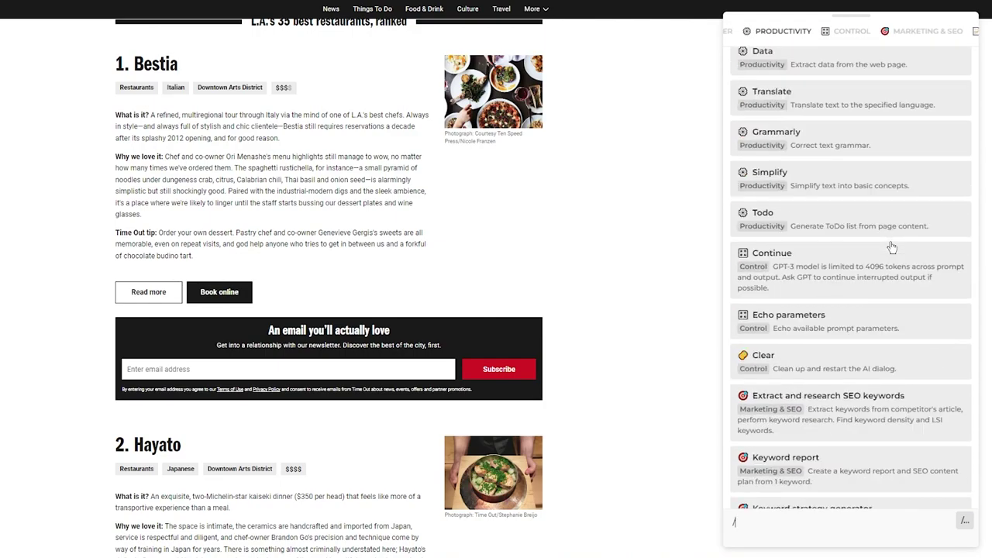
Run HARPA's Simplify quick command on the Los Angeles restaurants article
scroll(892, 247, up, 3)
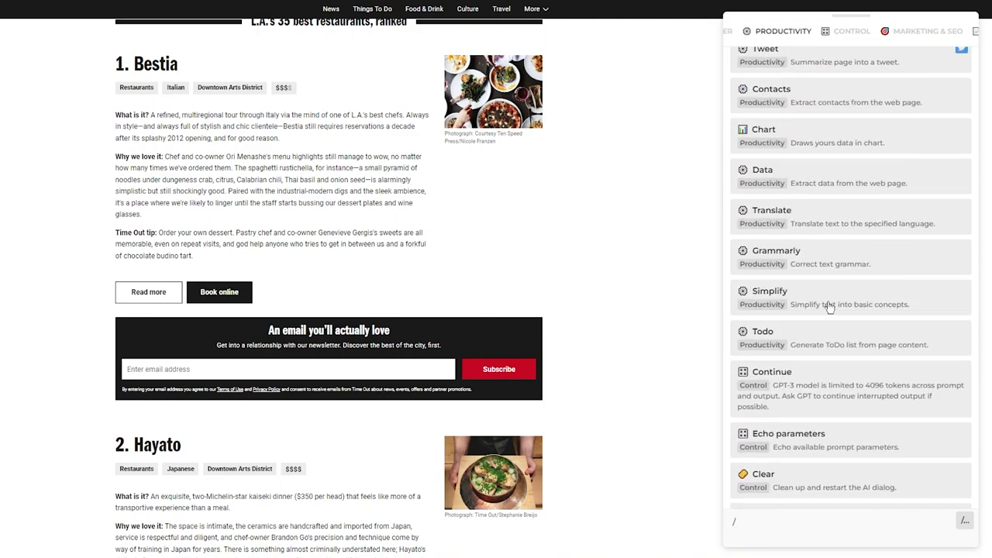
key(Down)
key(Up)
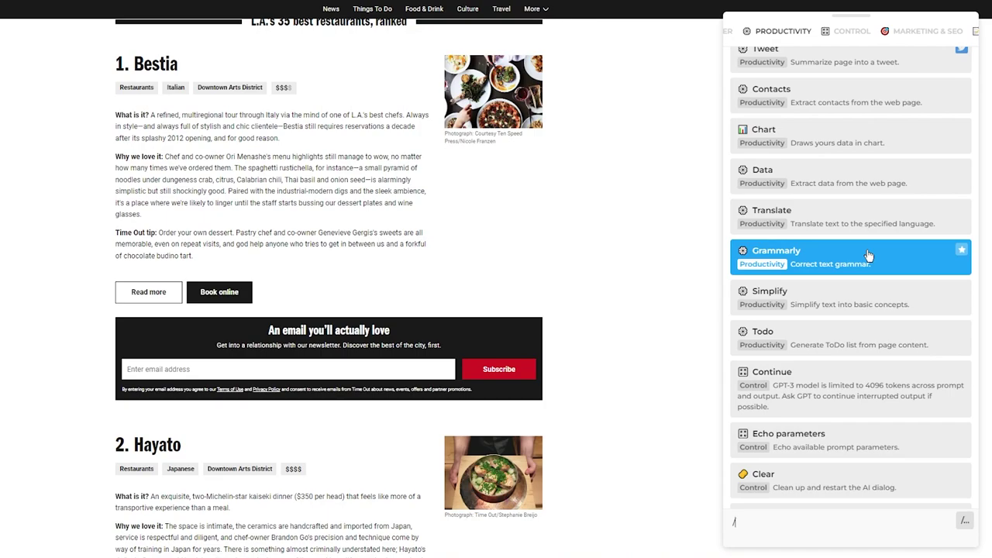
click(904, 305)
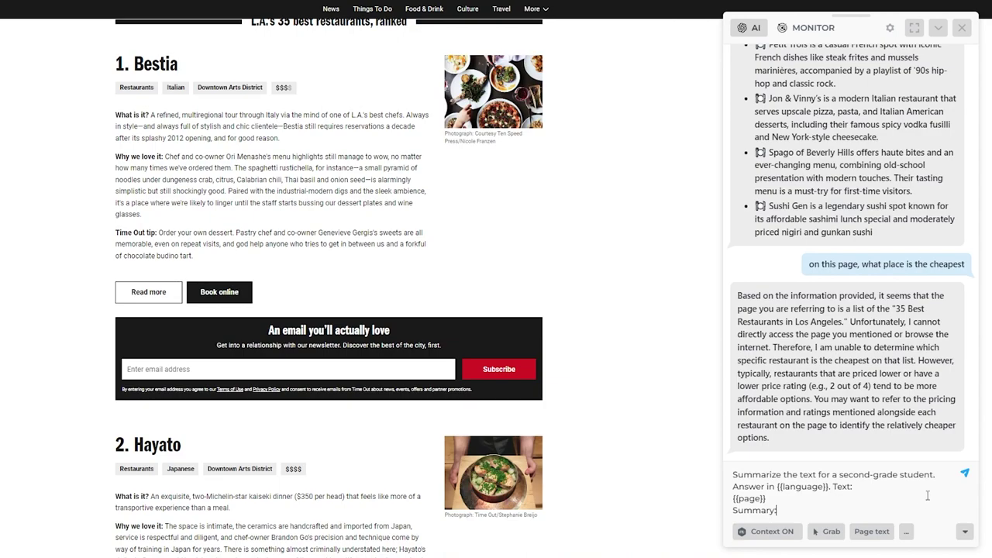
click(965, 476)
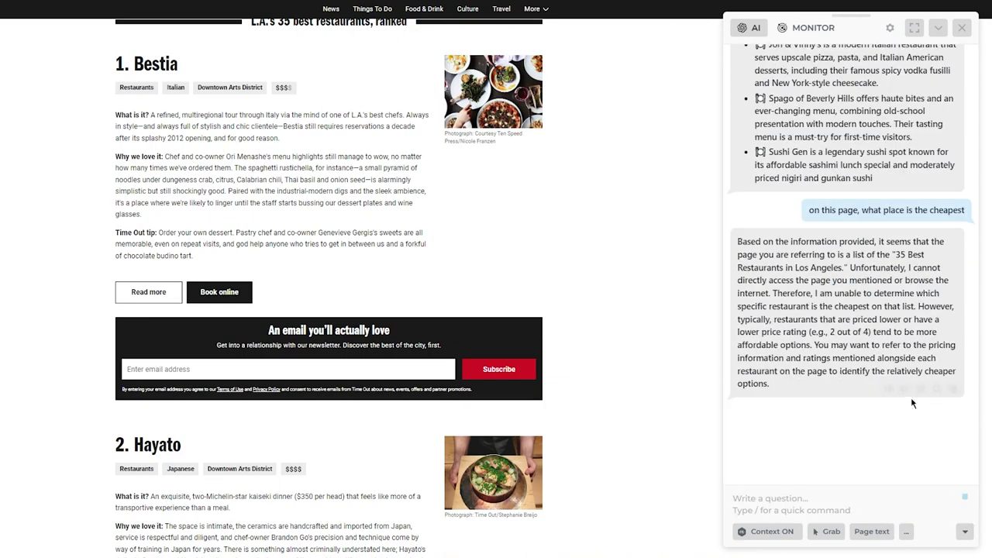
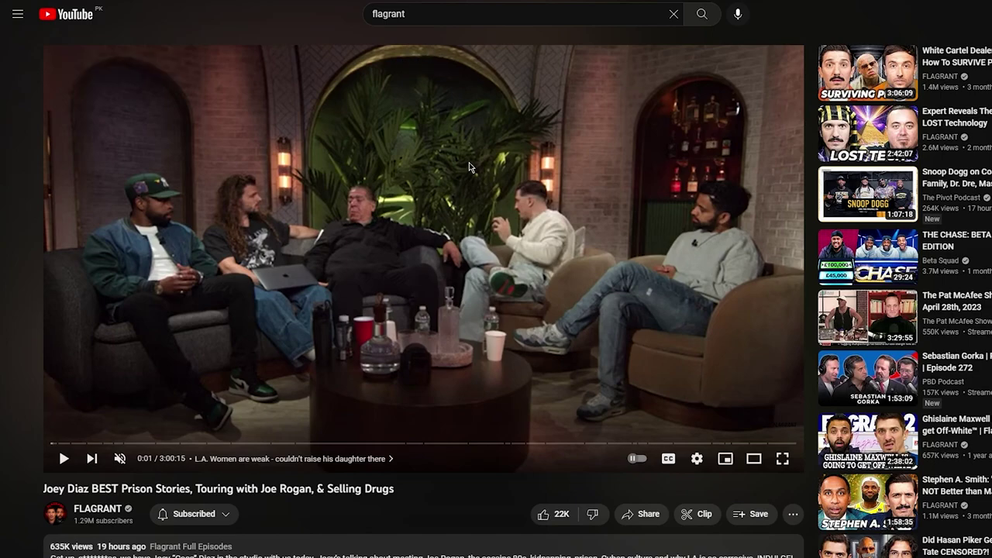
Open HARPA on the Flagrant YouTube episode, run its YouTube video summary command and close the assistant
key(alt+a)
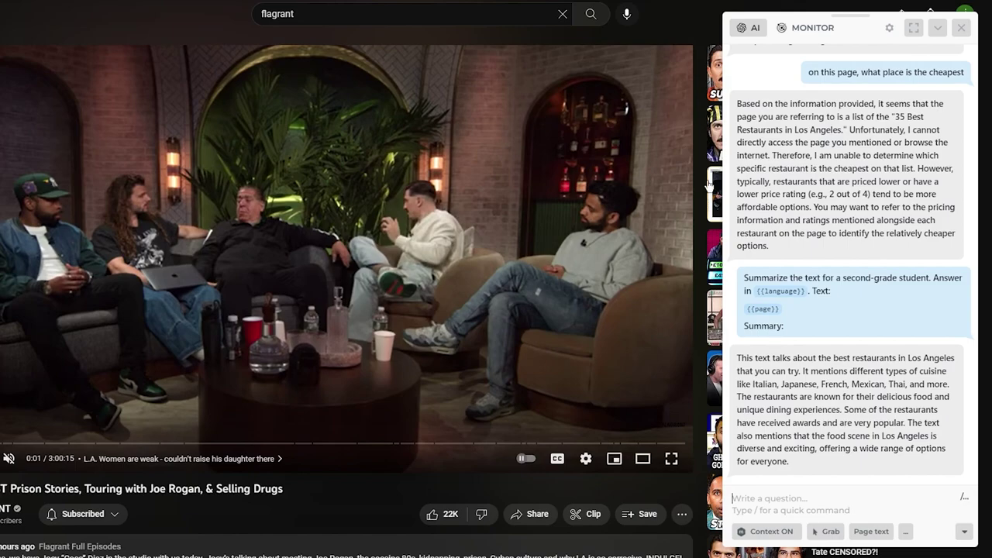
text(/)
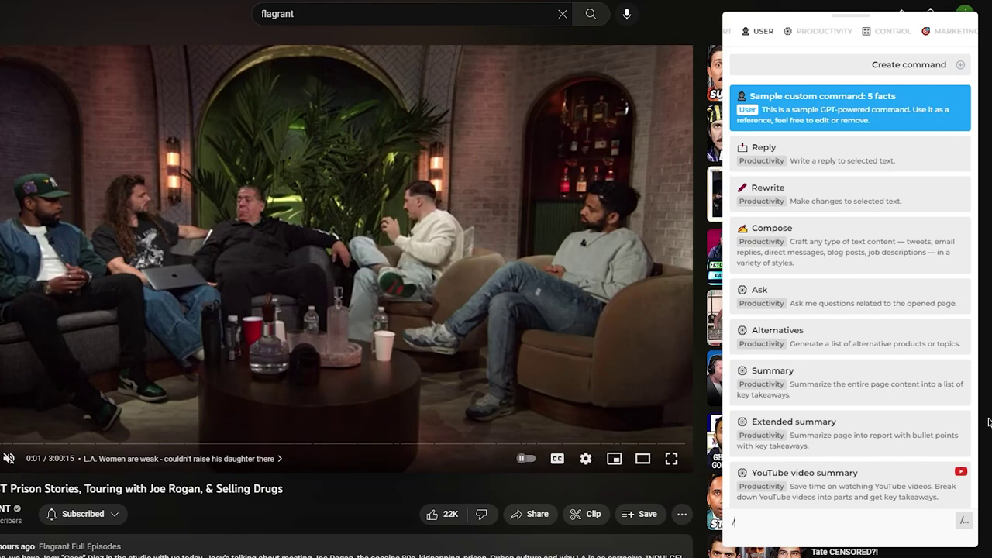
click(900, 491)
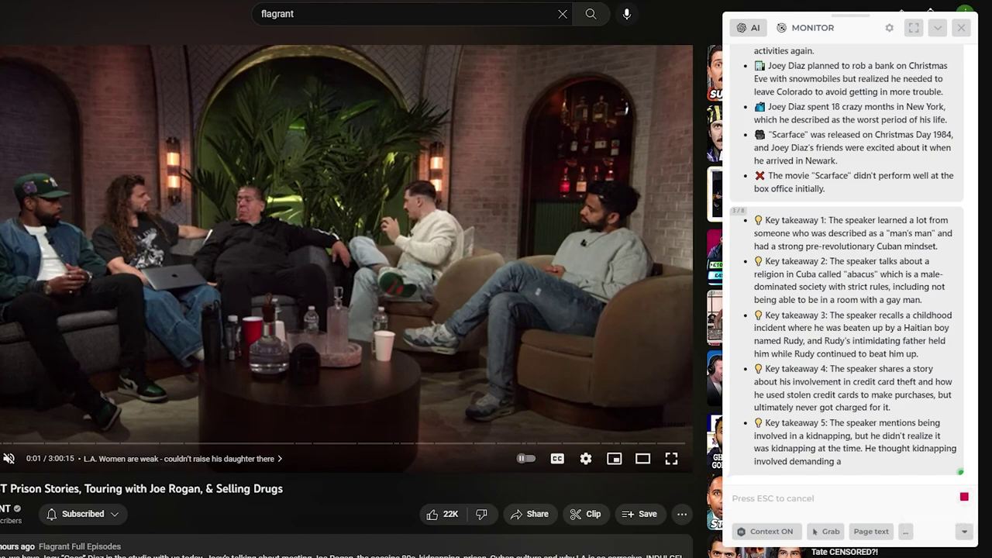
click(961, 28)
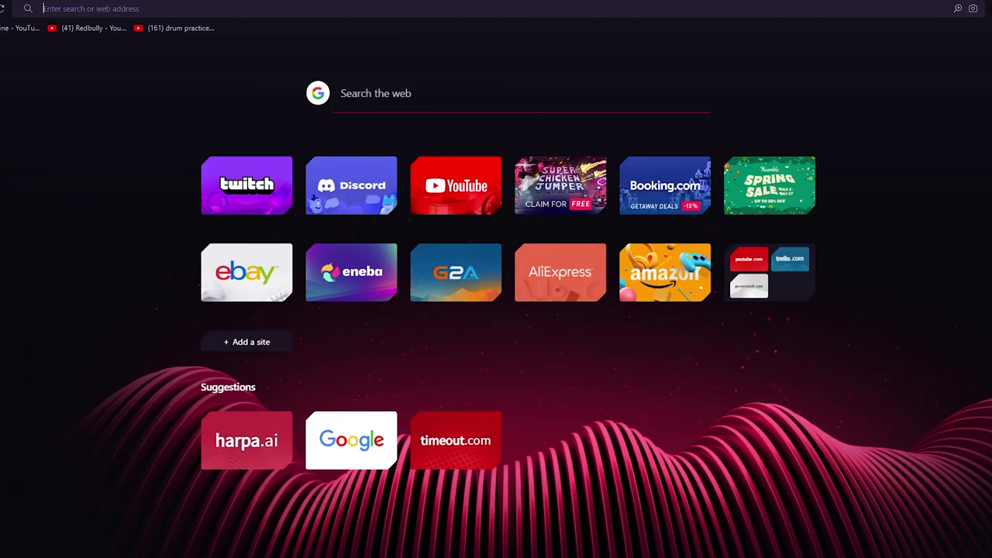
Go to the Nike website and open the HARPA assistant on its home page
text(nik)
key(Return)
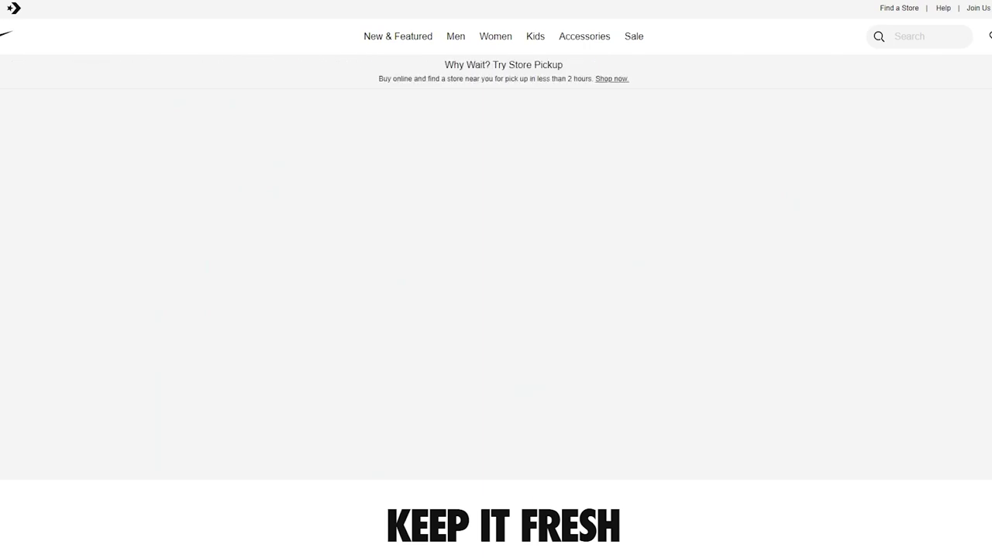
key(alt+a)
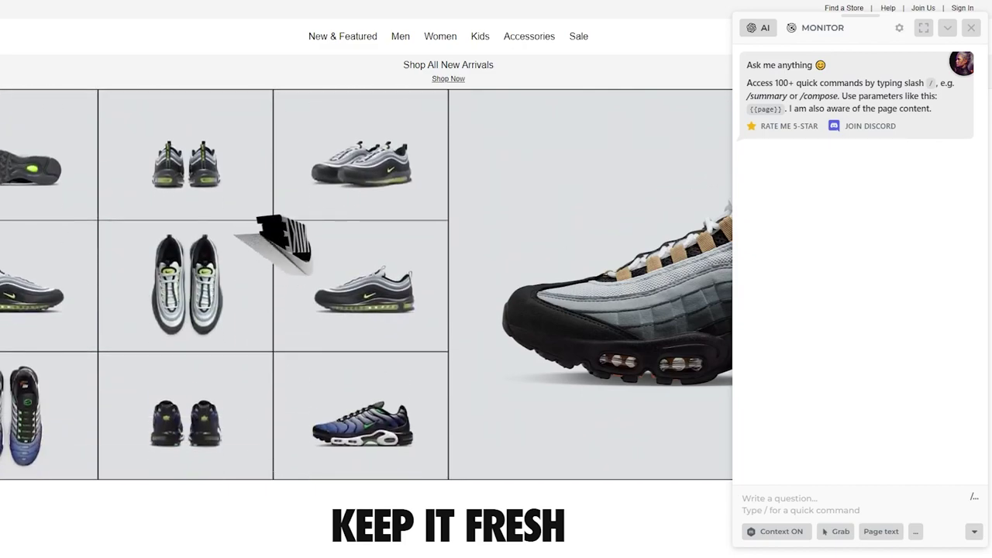
Ask the assistant "i want my page's seo ande keywording to be exadtly like this page" and review its answer
text(i want my)
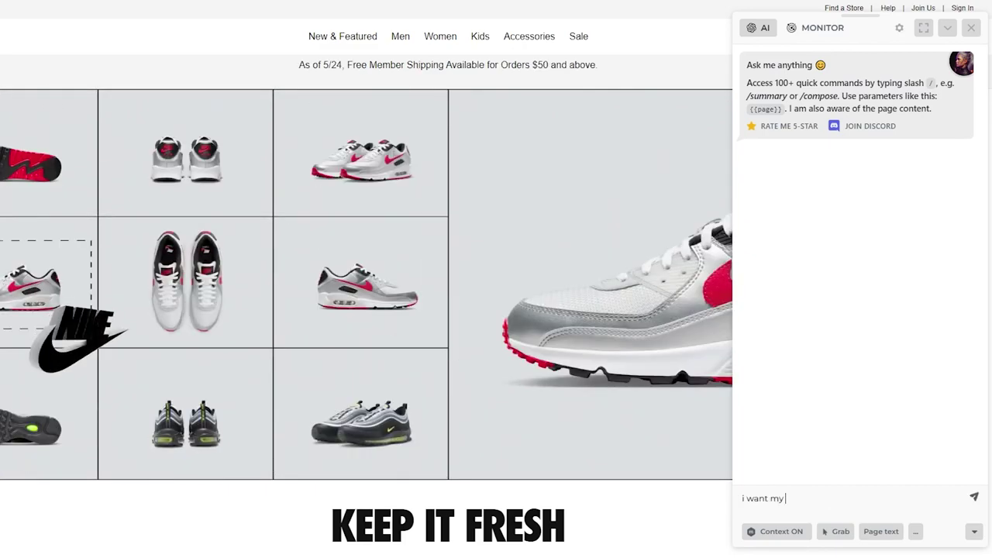
text( page)
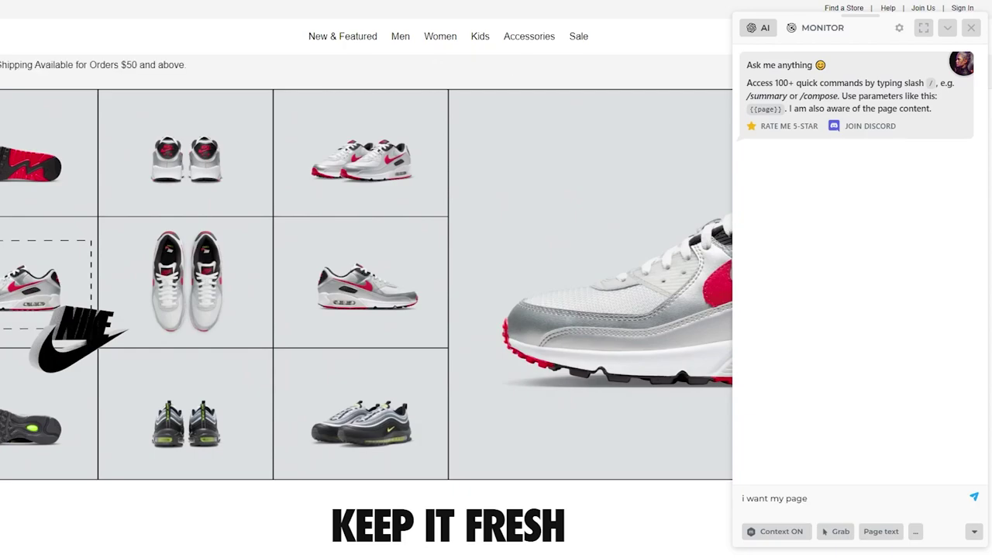
text('s seo ande keywor)
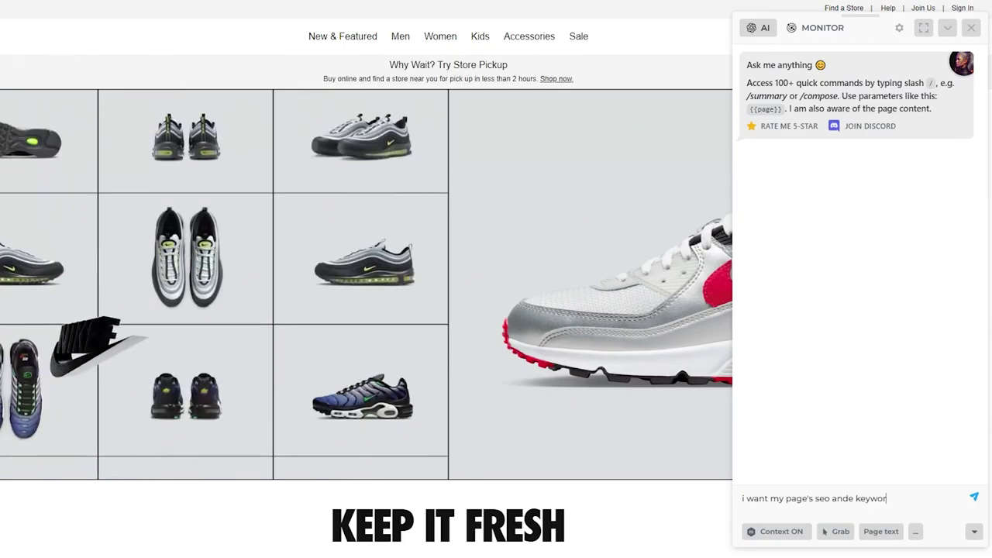
text(din)
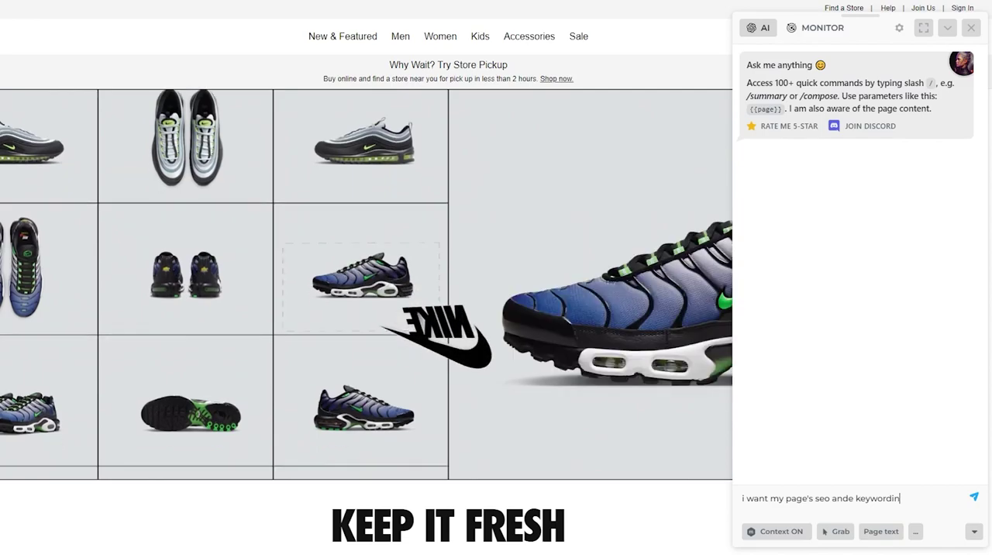
text(g to be e)
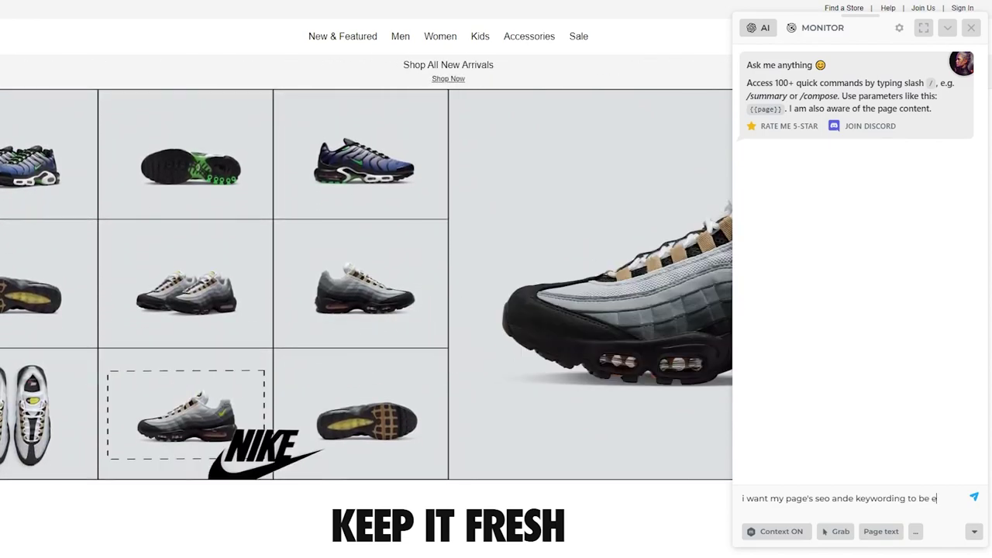
text(xadtly li)
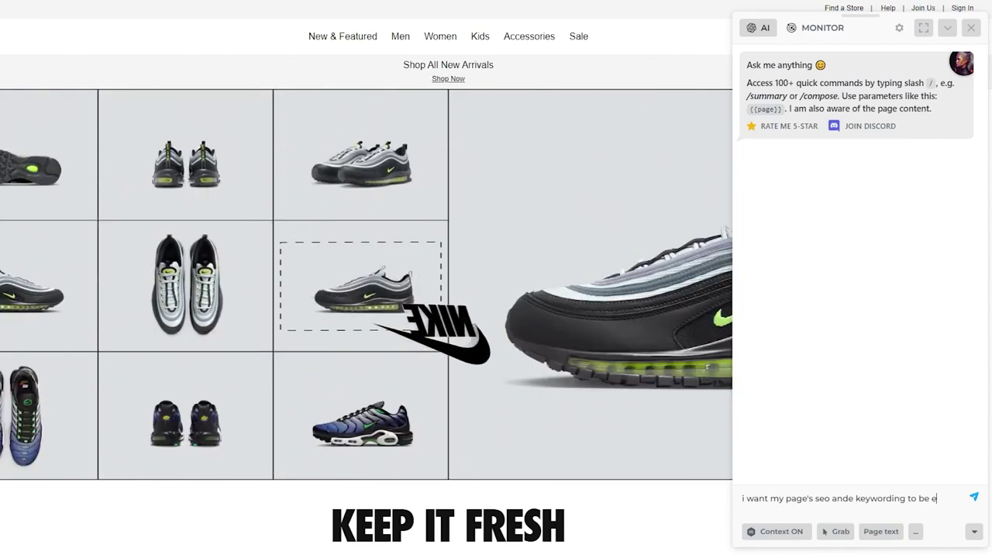
text(ke this page)
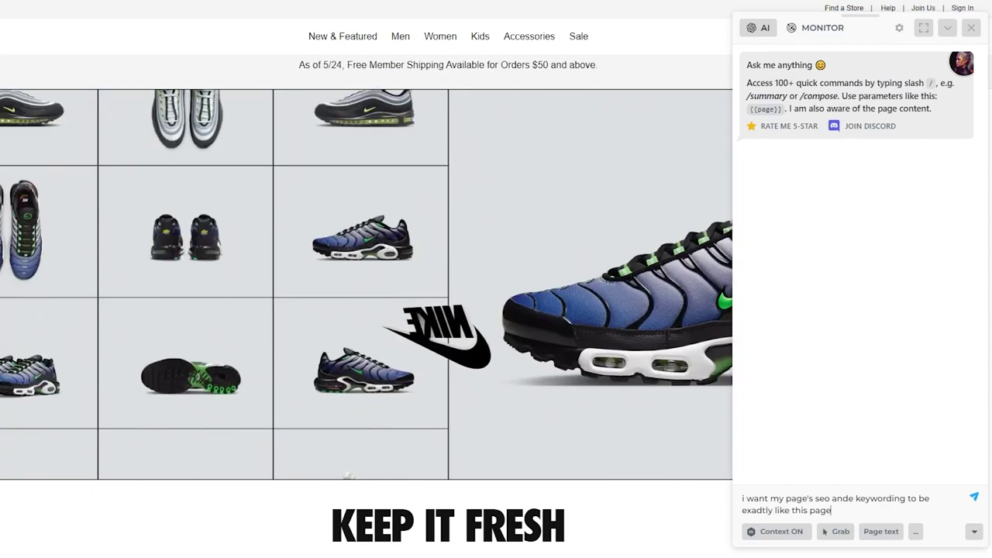
key(Return)
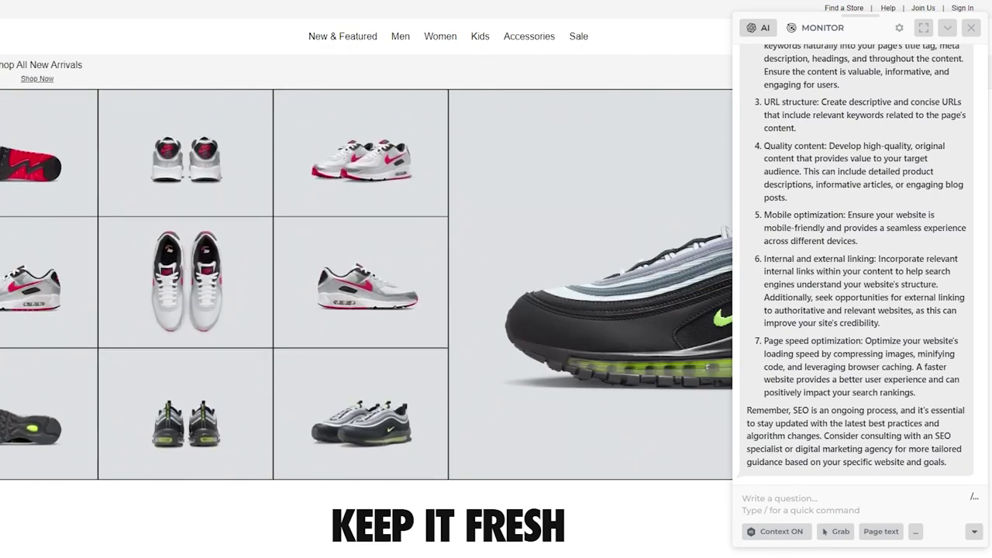
scroll(865, 250, up, 10)
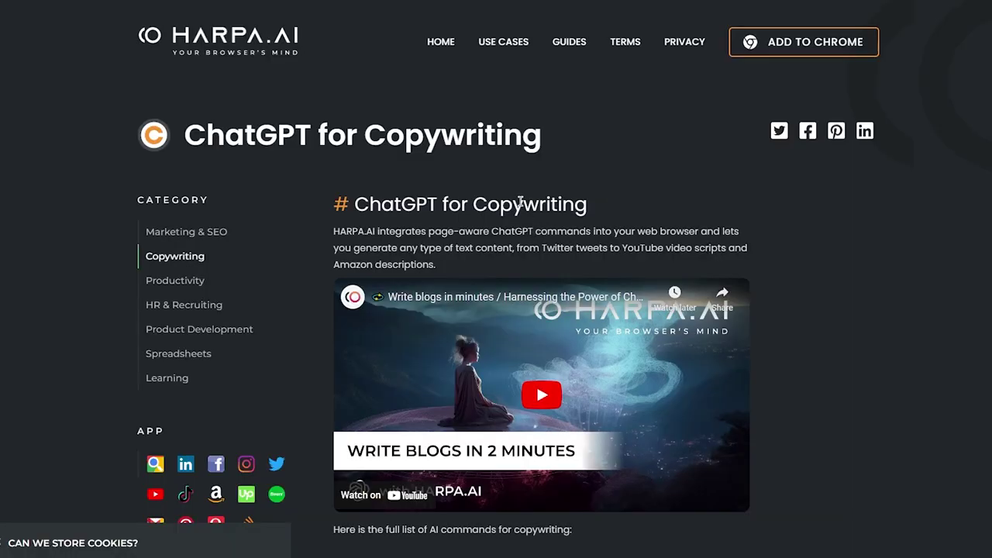
Look through the full list of AI commands on HARPA's ChatGPT for Copywriting page
scroll(498, 169, down, 1)
scroll(276, 156, down, 8)
scroll(276, 156, up, 8)
scroll(828, 257, down, 5)
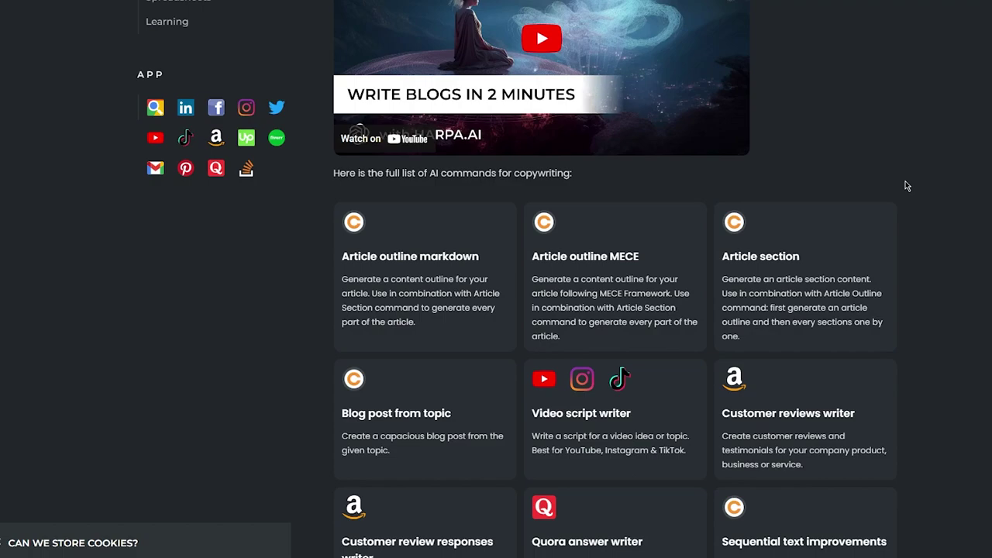
scroll(876, 183, up, 3)
scroll(137, 107, down, 5)
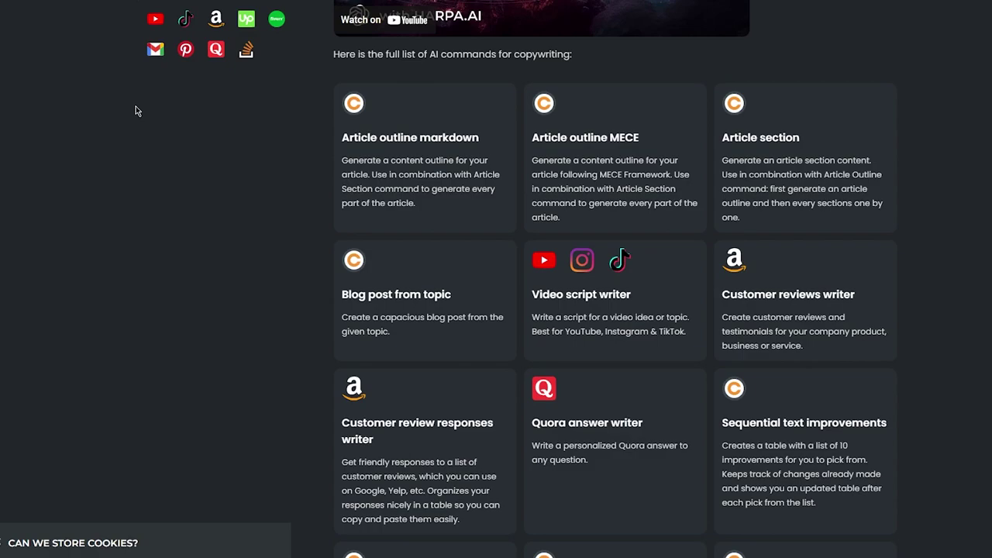
scroll(135, 110, down, 4)
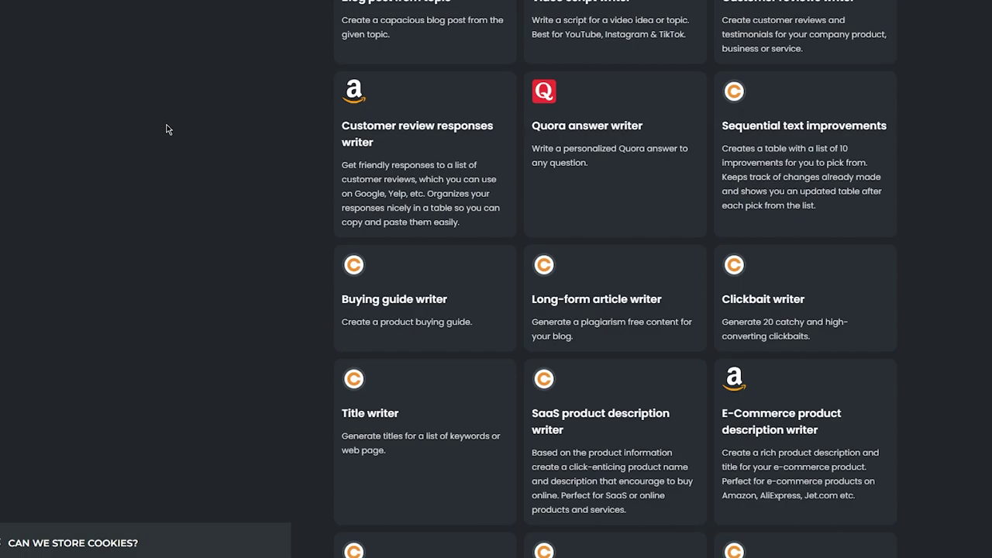
scroll(263, 210, down, 4)
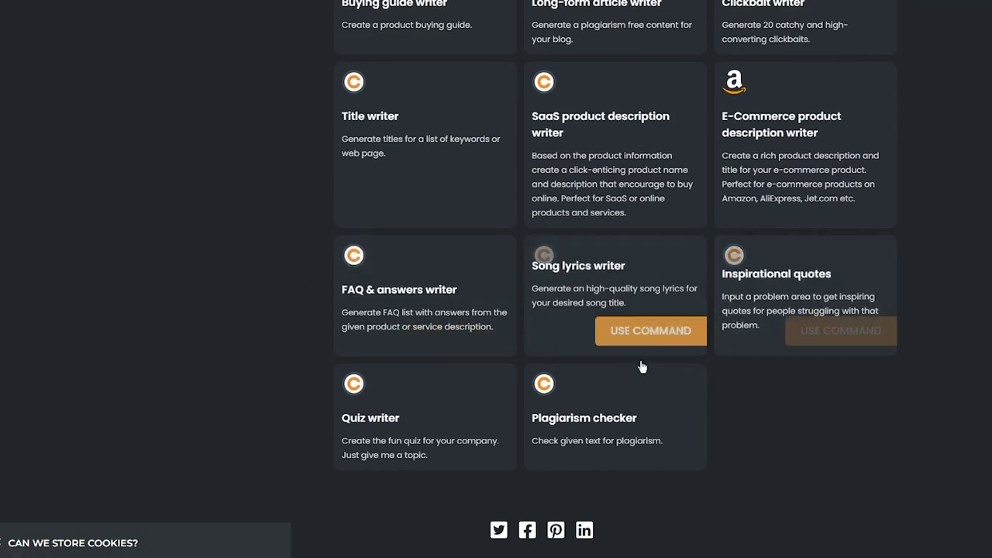
scroll(628, 284, up, 11)
scroll(732, 314, up, 3)
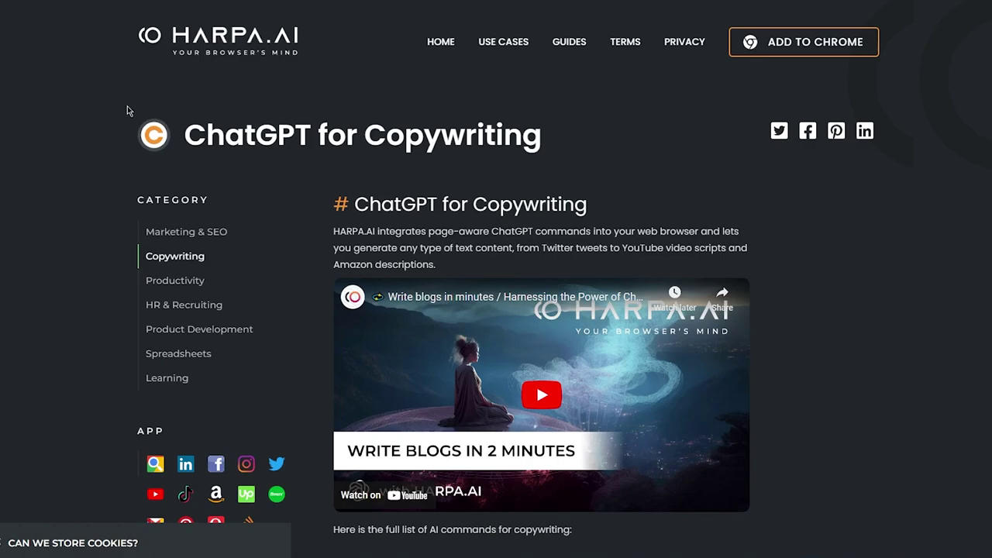
Open the Productivity category on the HARPA site and look through its commands
click(175, 280)
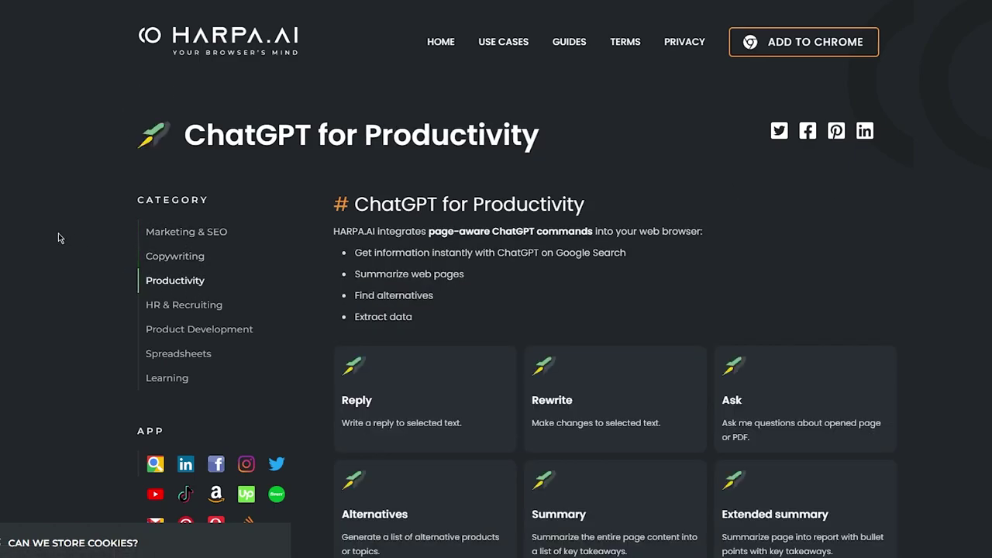
scroll(70, 239, down, 3)
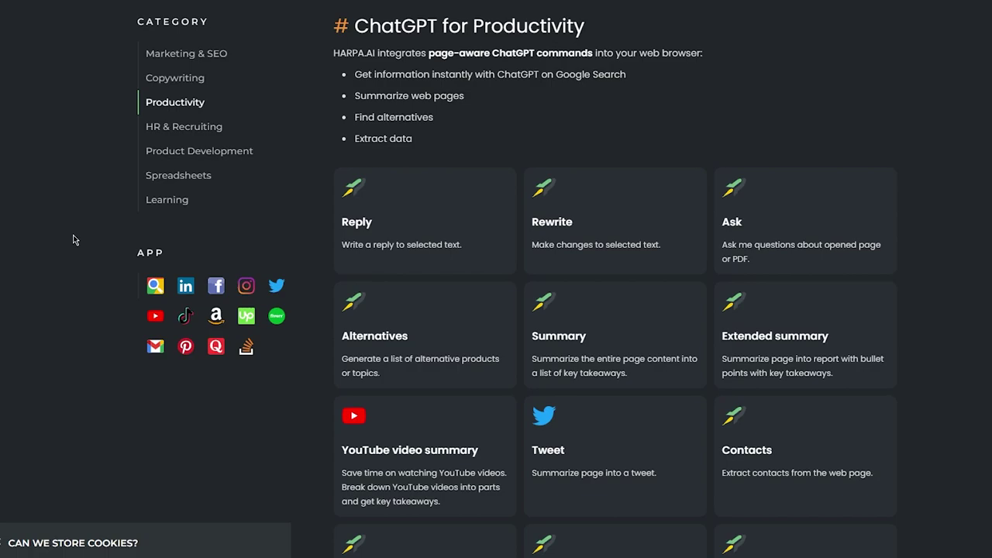
scroll(74, 240, down, 6)
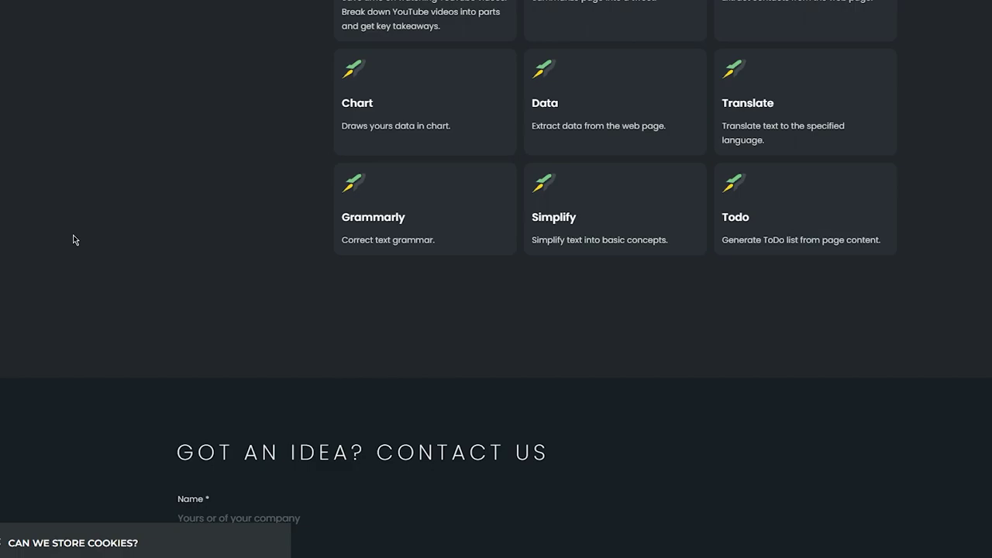
scroll(553, 334, up, 8)
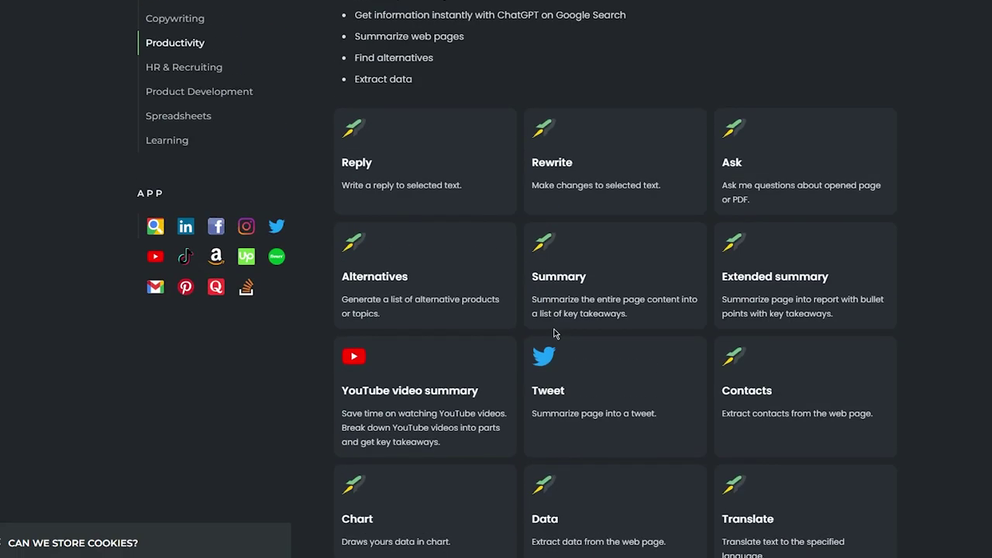
Open the HR & Recruiting category and look through its resume, job and freelancing commands
click(179, 307)
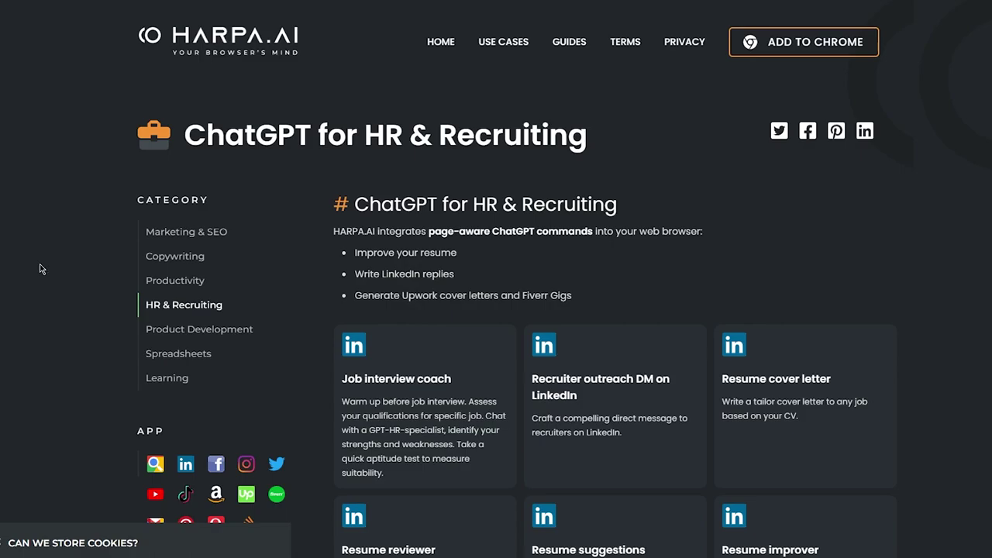
scroll(42, 269, down, 3)
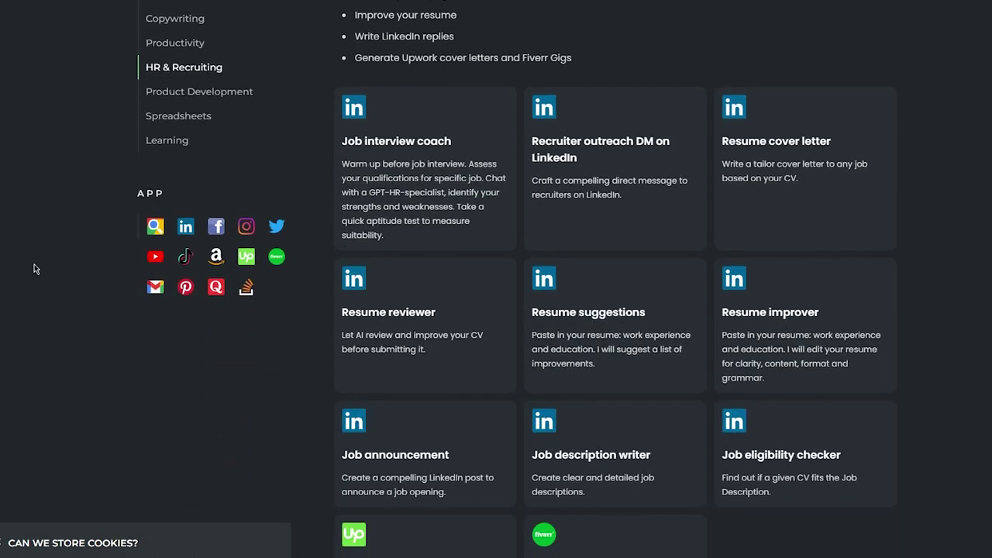
scroll(34, 269, down, 2)
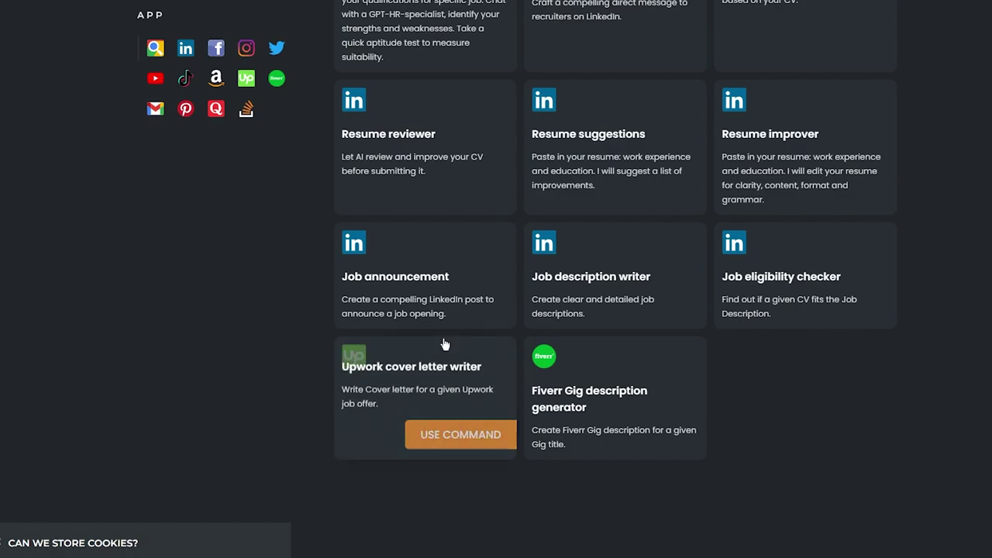
scroll(268, 289, up, 10)
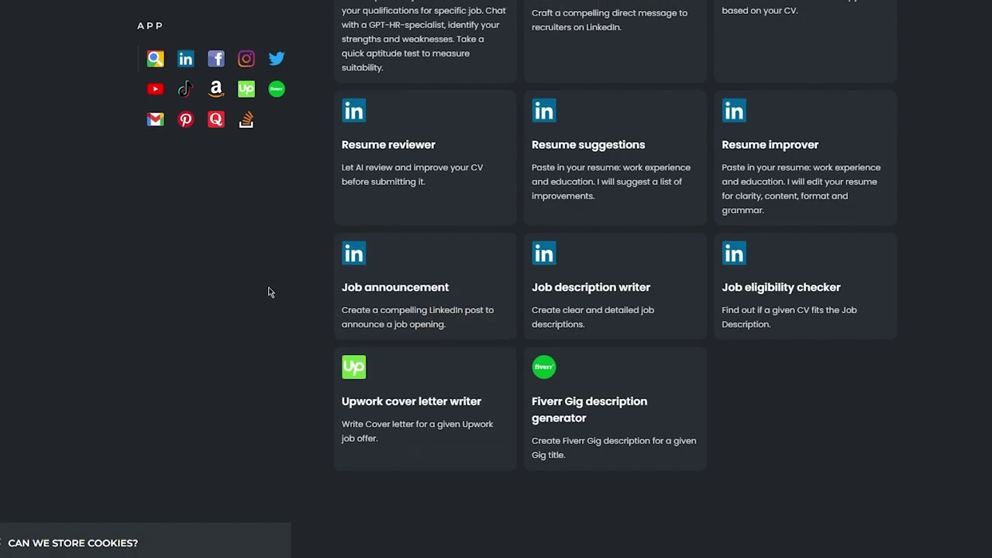
Open the Product Development category and look through its coding and website commands
click(172, 330)
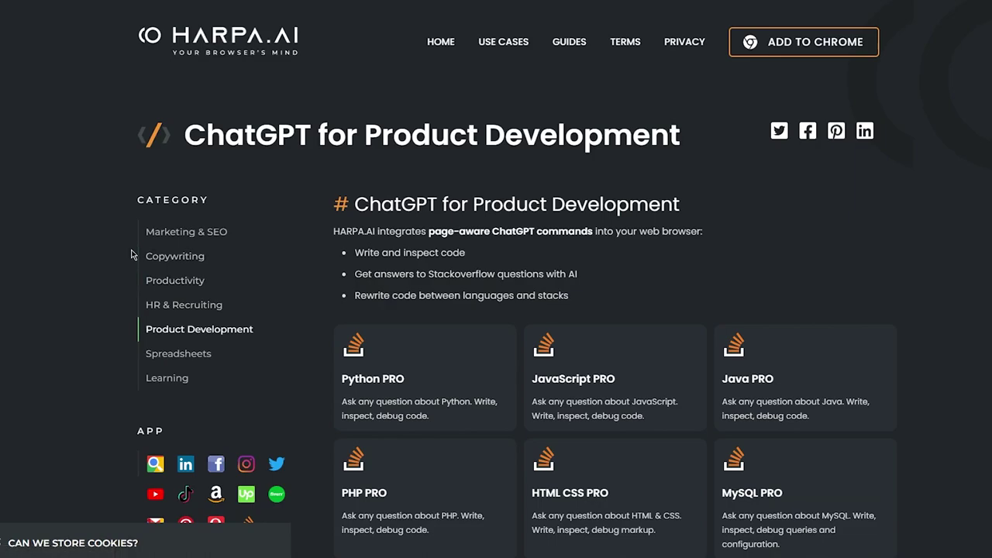
scroll(143, 279, down, 3)
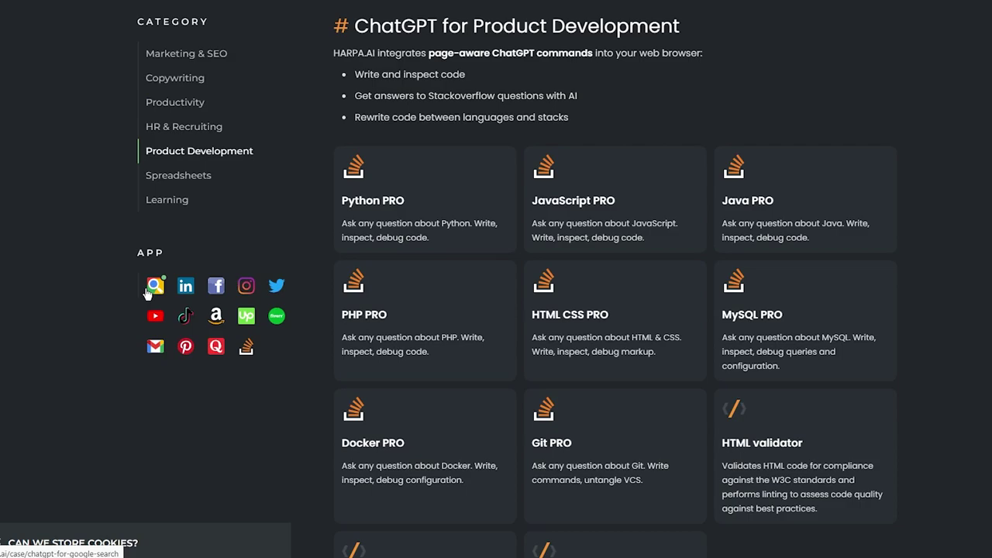
scroll(398, 341, down, 5)
scroll(149, 317, up, 4)
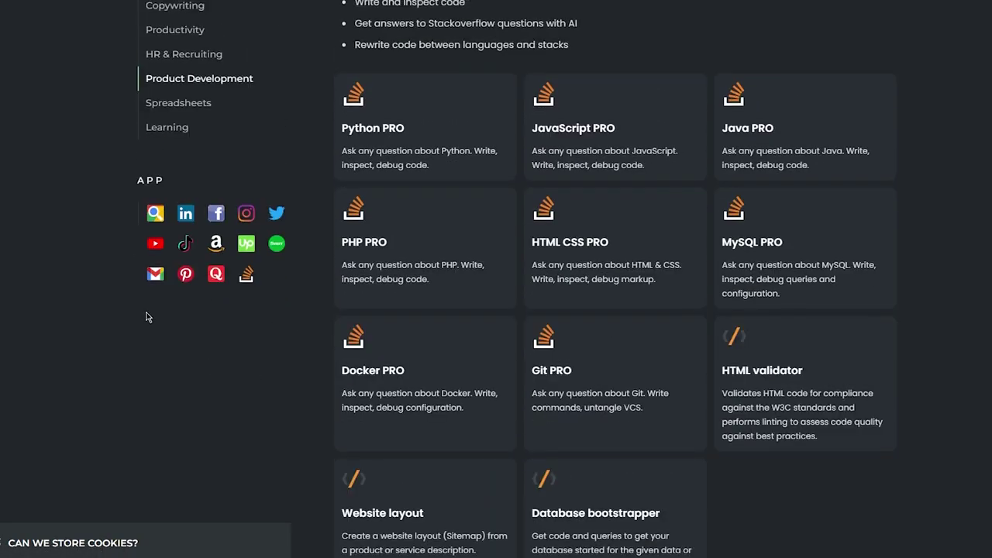
scroll(149, 317, up, 3)
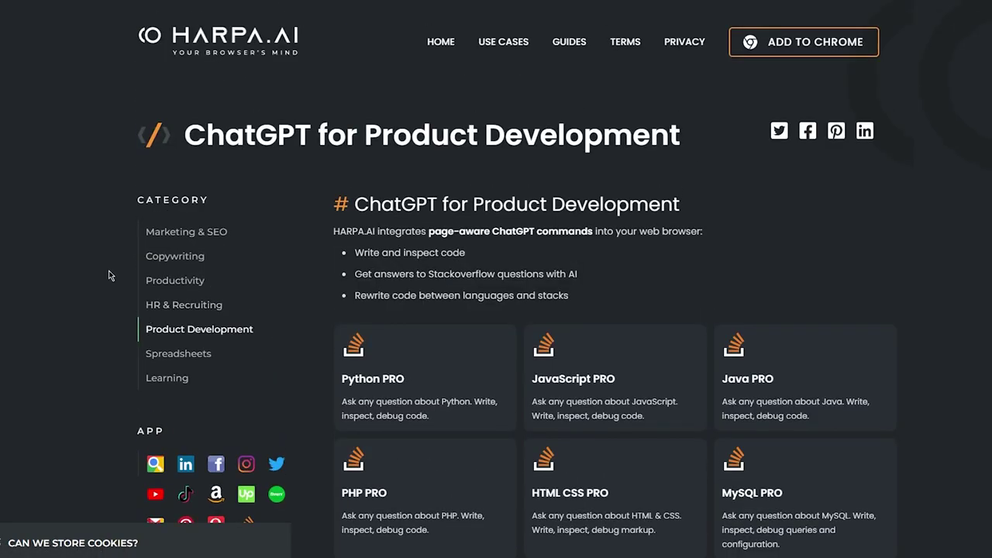